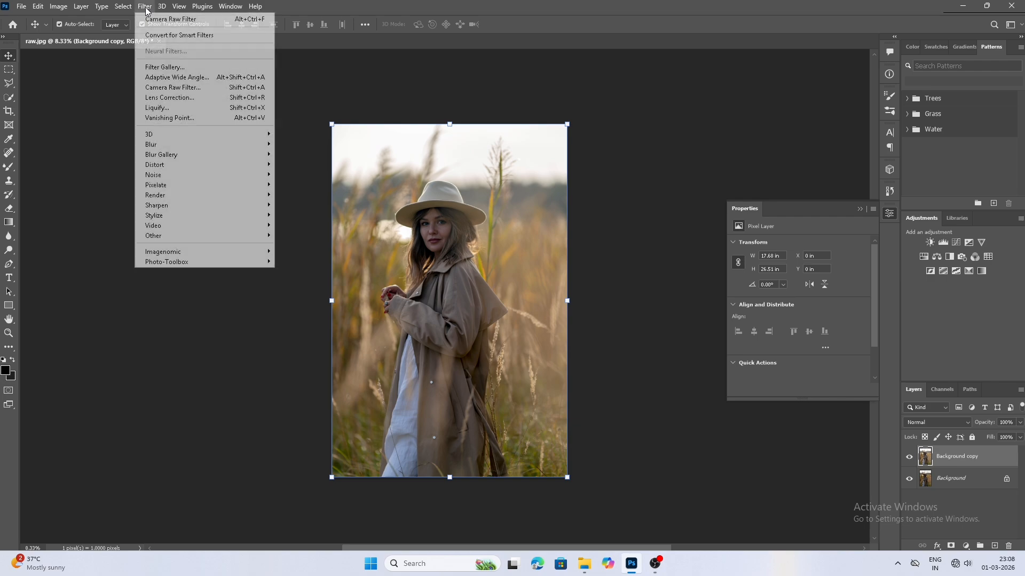
Set Camera Raw temperature/tint +7/+13, exposure +0.80, contrast -59, highlights -65, shadows +35, whites -68, blacks -43, texture -14, clarity -18, dehaze -12, vibrance +20, saturation -3
left_click(152, 87)
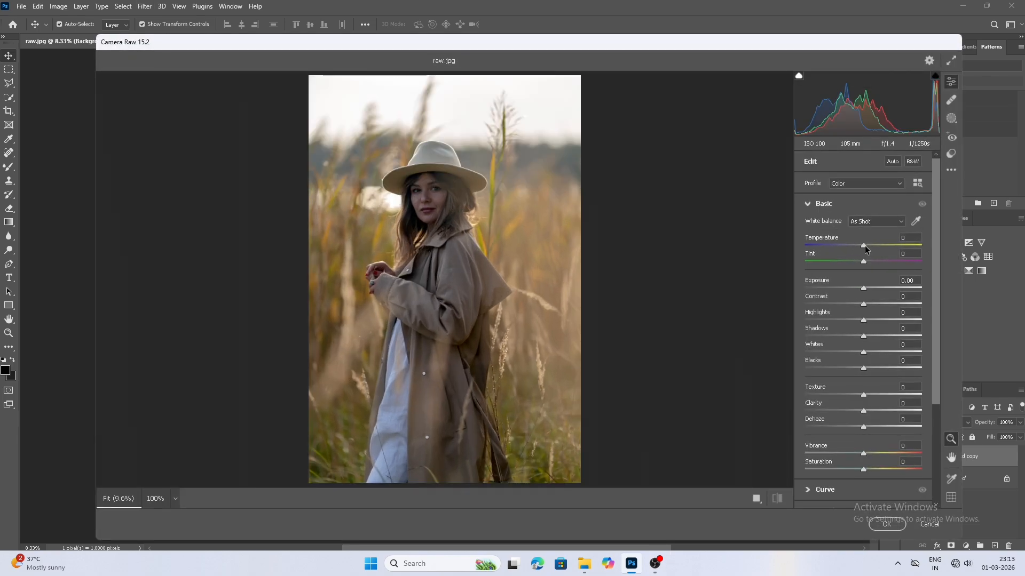
left_click_drag(864, 246, 860, 471)
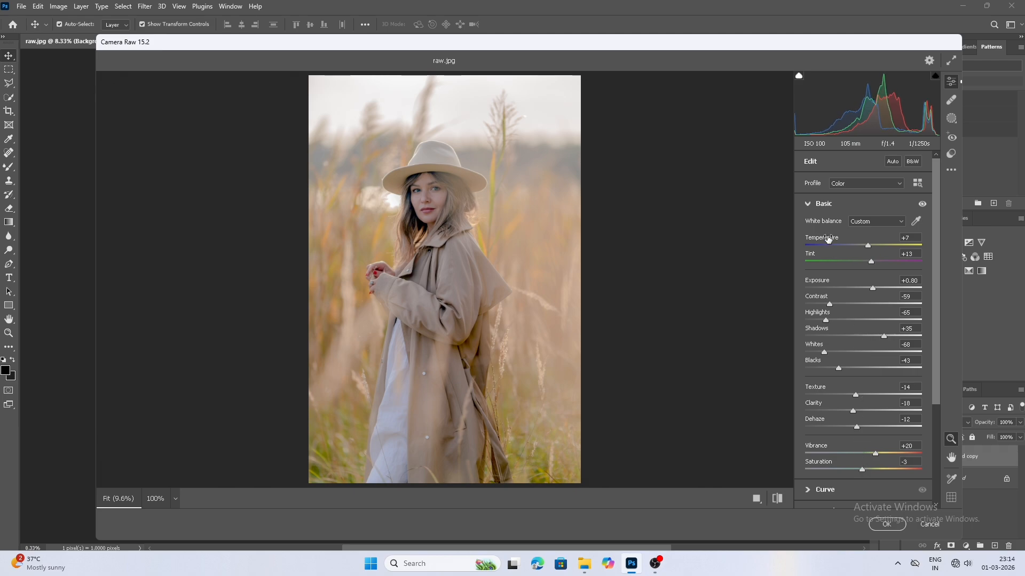
left_click(828, 197)
Shape the composite point curve into a soft S with lifted blacks, and lower the white point's output to 242
left_click(832, 227)
left_click(843, 243)
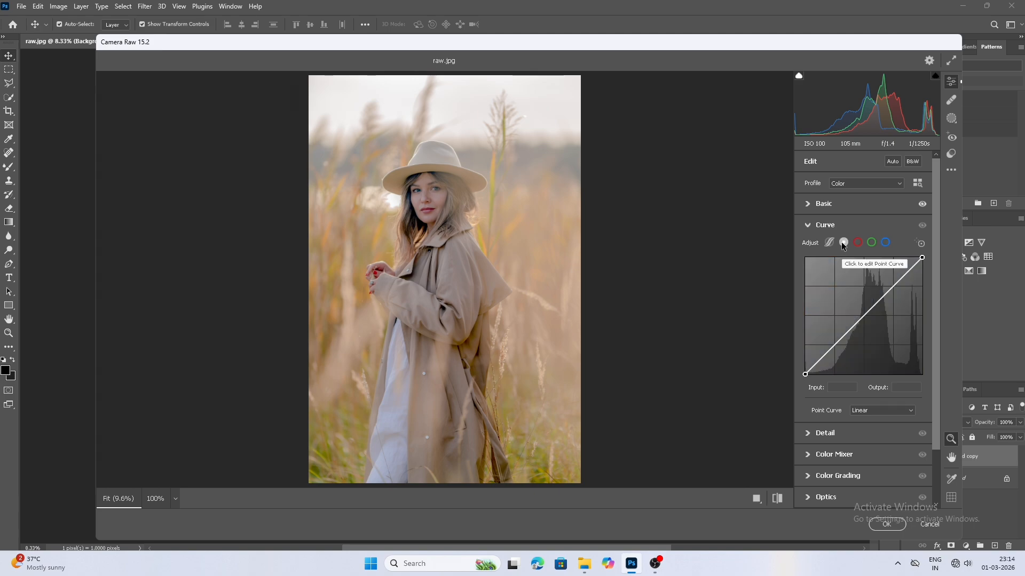
left_click_drag(804, 374, 882, 292)
left_click_drag(922, 257, 922, 263)
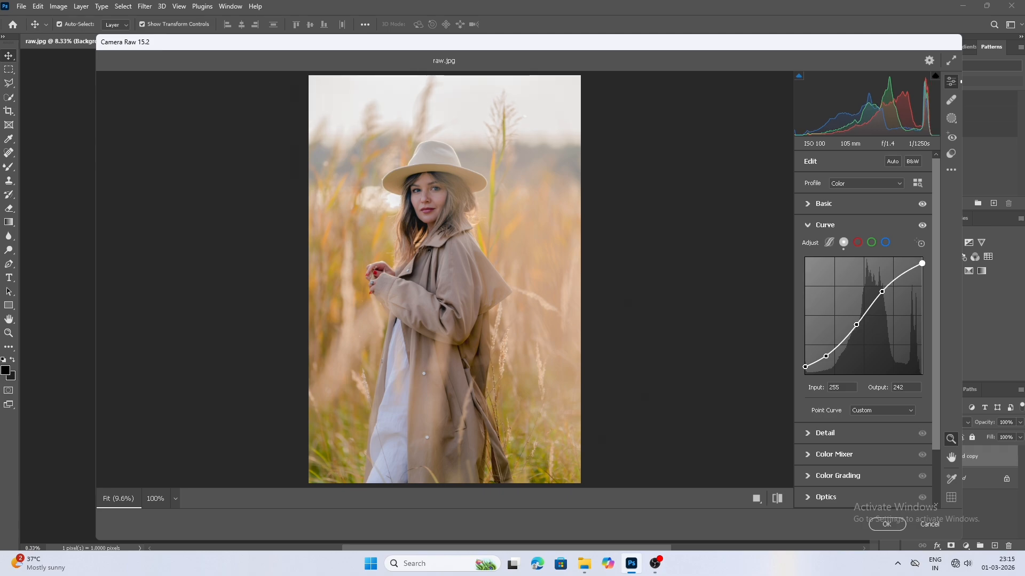
Bend the red channel's curve into an S with four intermediate points and a white point output of 250
left_click(858, 243)
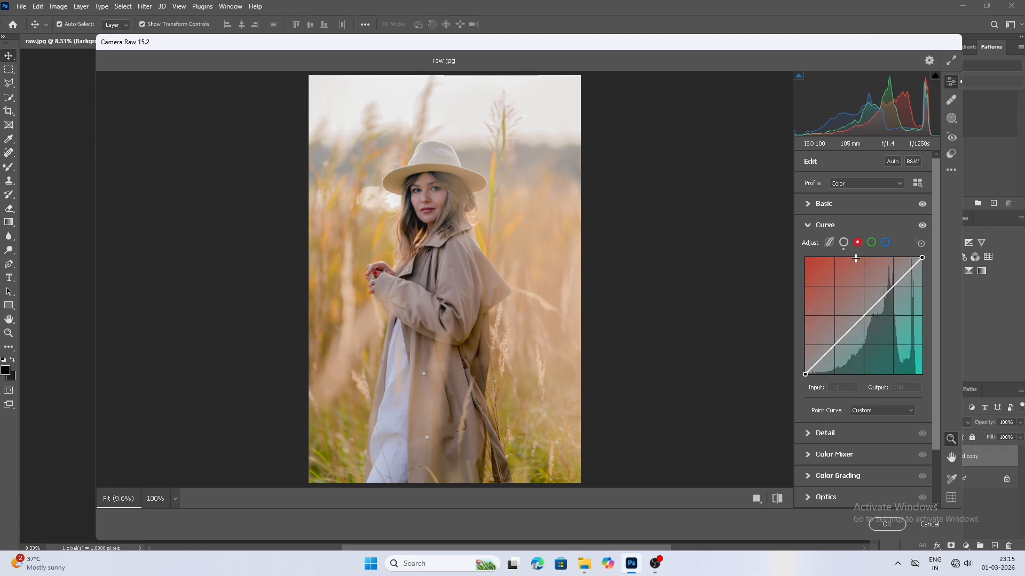
left_click_drag(821, 356, 921, 259)
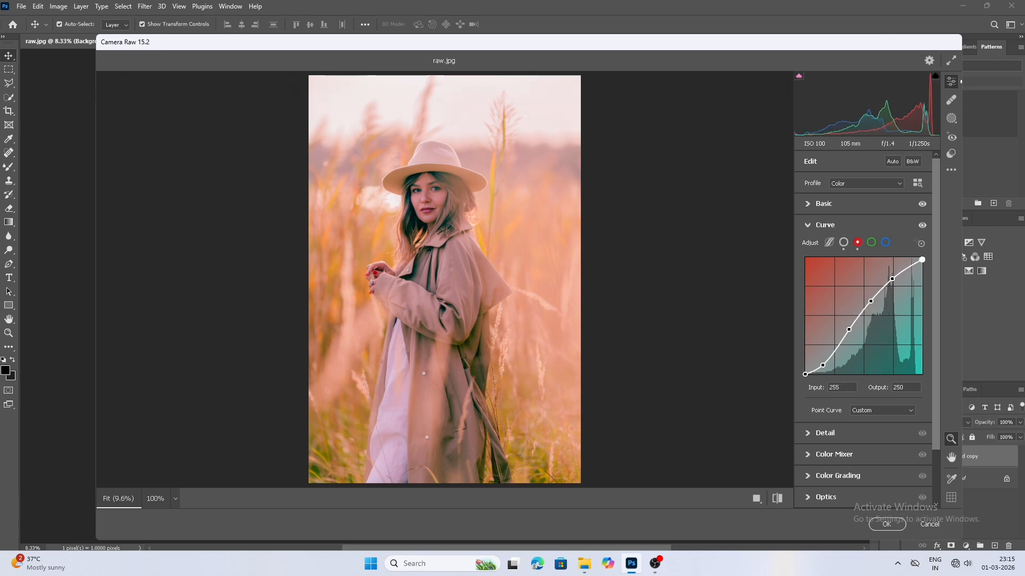
Copy the red channel's curve settings and paste them into the green and blue channels
right_click(892, 278)
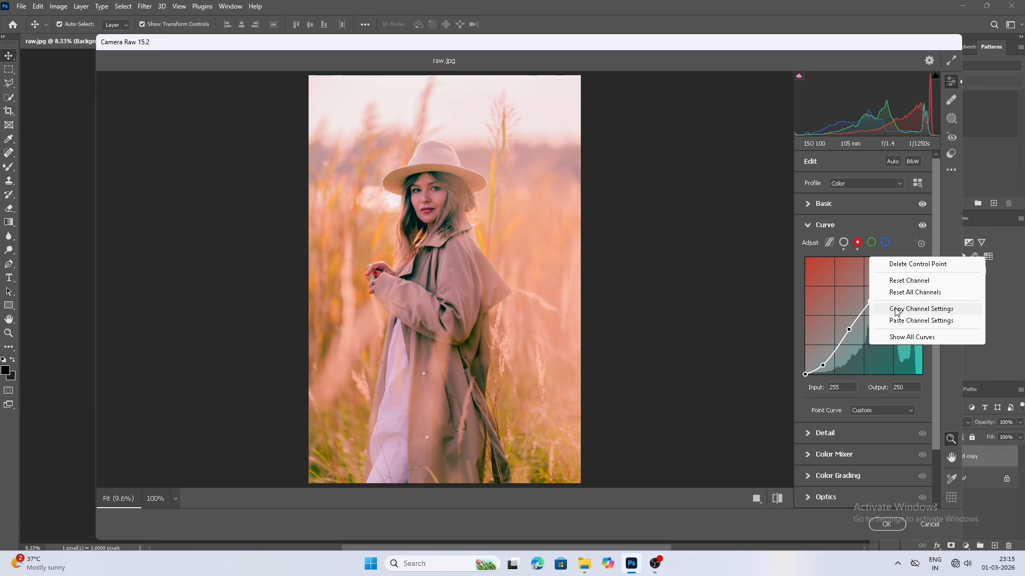
left_click(897, 311)
left_click(871, 243)
right_click(883, 277)
left_click(892, 307)
left_click(885, 243)
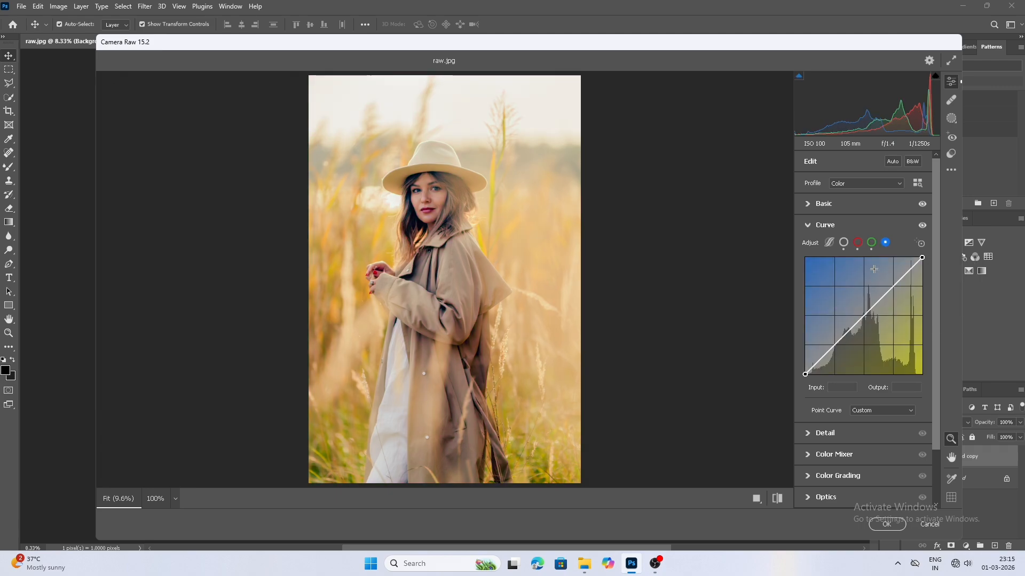
right_click(866, 290)
left_click(881, 335)
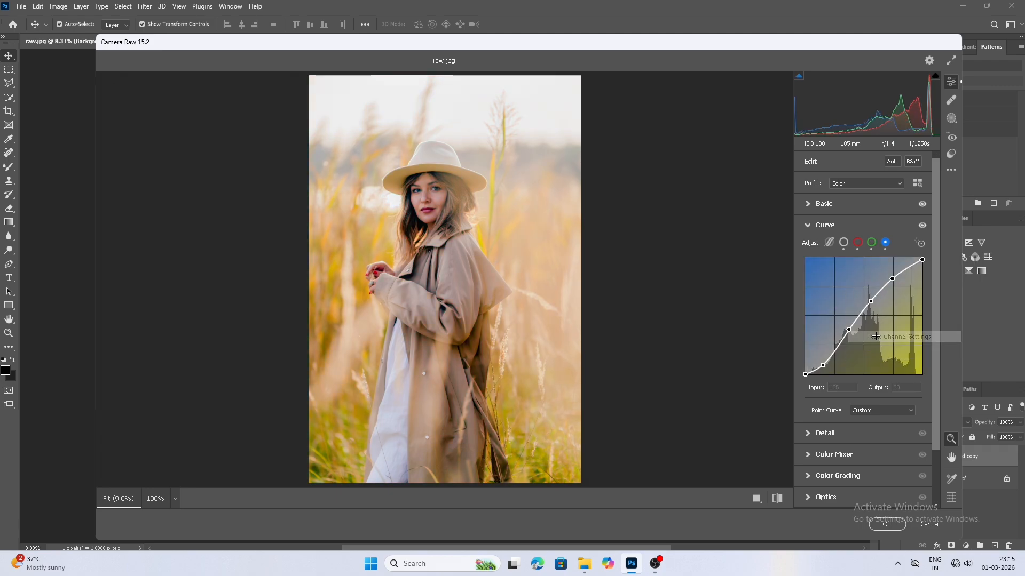
left_click(850, 225)
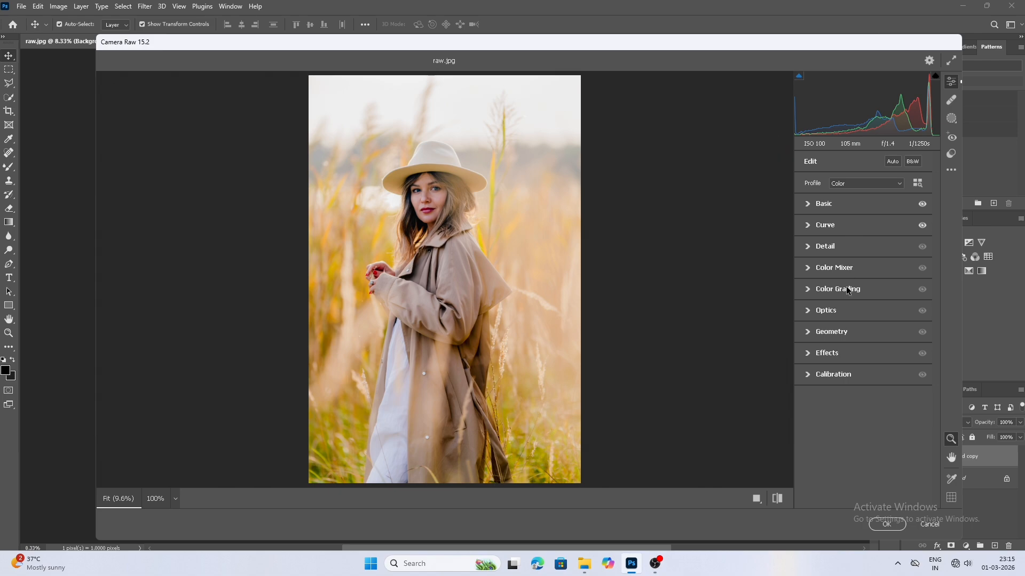
Shift the hues of the color ranges from reds to magentas in the HSL Color Mixer
left_click(830, 267)
left_click(810, 300)
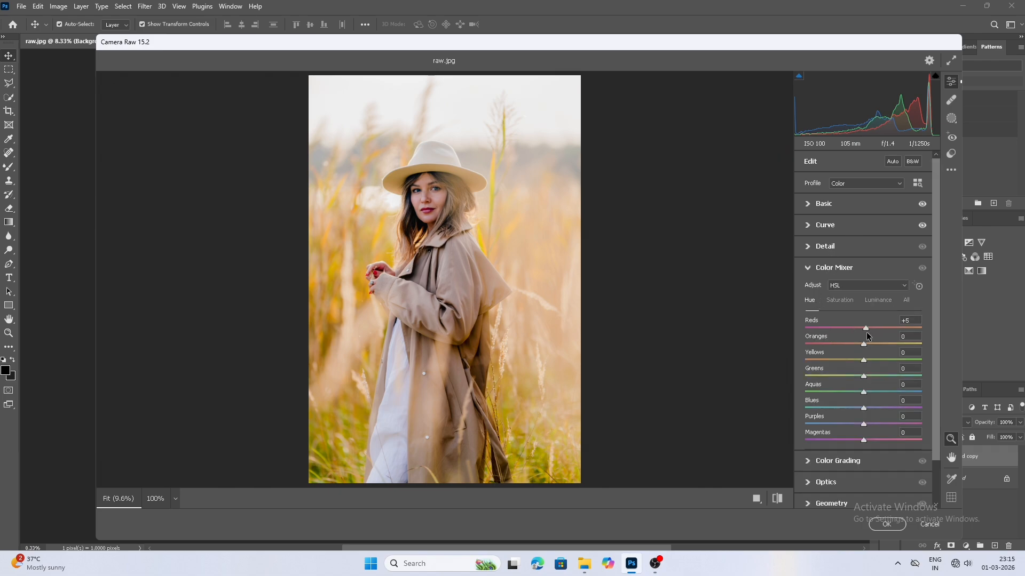
left_click_drag(873, 341, 876, 443)
Set Color Mixer saturation to reds -37, oranges -20, yellows -54, greens -52, aquas -100, blues -59, purples -36 and magentas -30
left_click(843, 302)
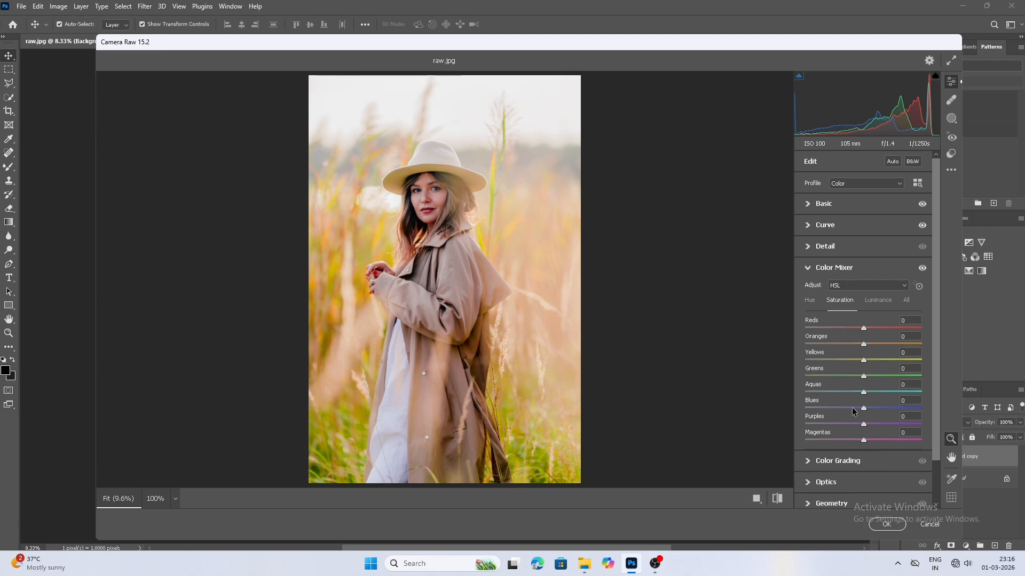
left_click_drag(864, 329, 854, 376)
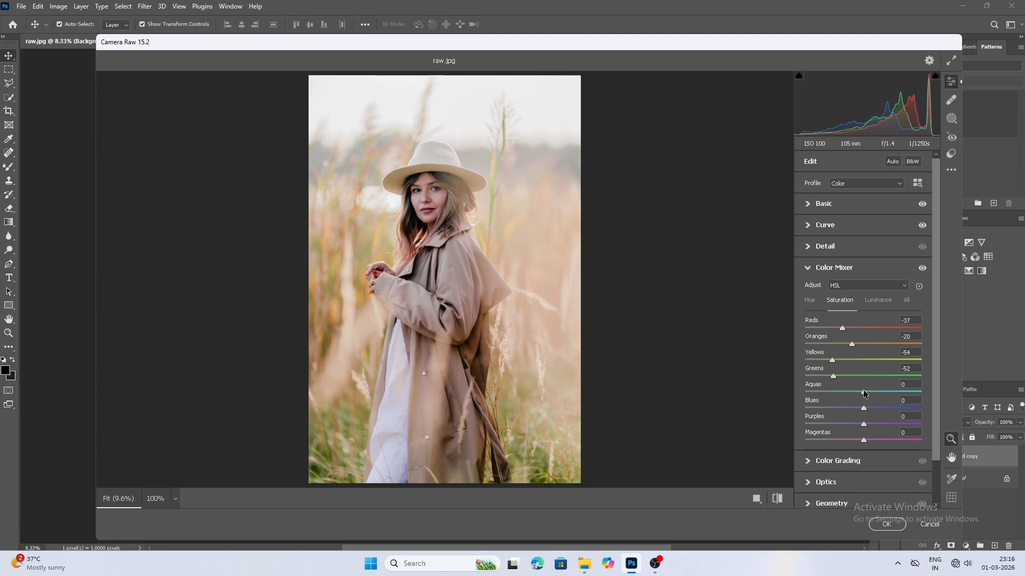
left_click_drag(863, 393, 803, 394)
left_click_drag(863, 408, 859, 439)
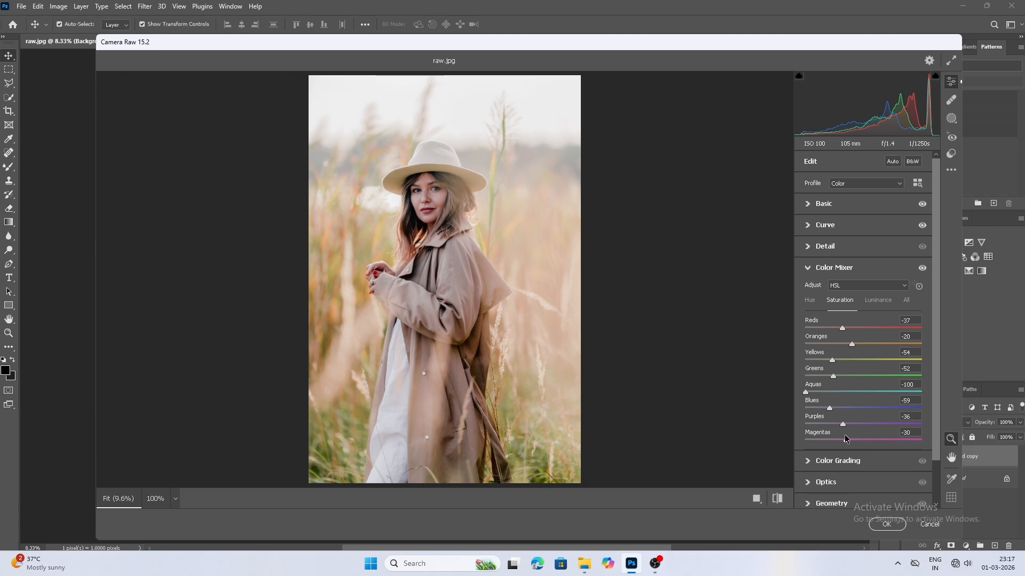
Set Color Mixer luminance to reds +5, oranges +6, yellows -12, greens +25, aquas +75, blues -30, purples -1 and magentas +1
left_click(876, 300)
left_click_drag(844, 327, 842, 393)
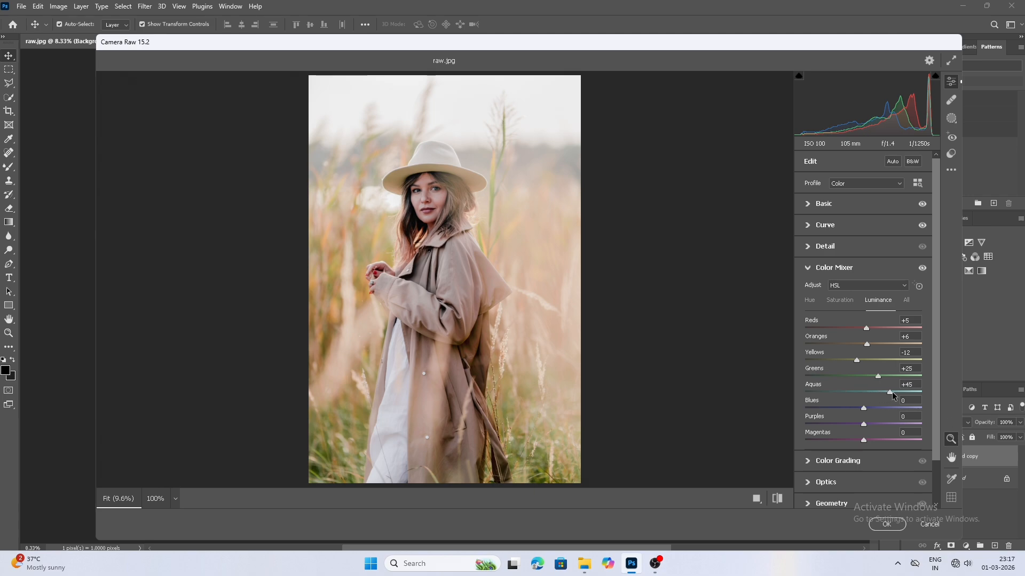
left_click_drag(910, 398, 866, 444)
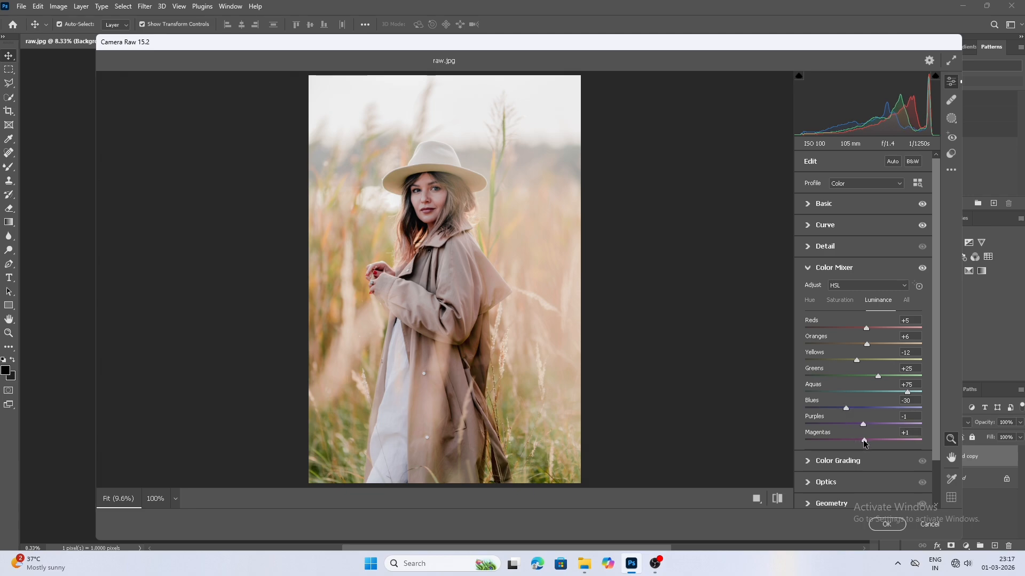
left_click(845, 271)
Shift the shadows' hue toward cyan with the Color Grading wheels
left_click(841, 289)
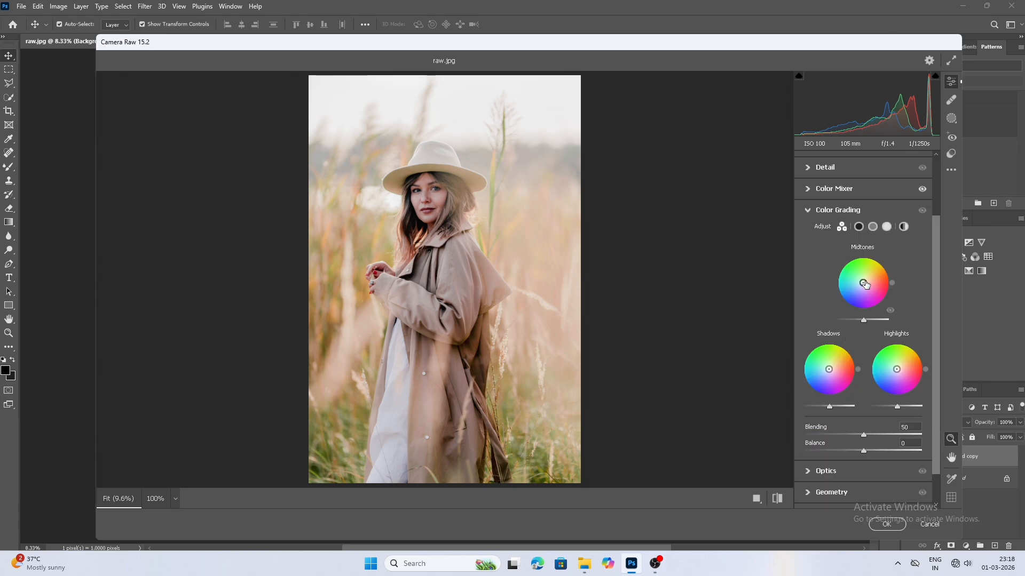
left_click_drag(858, 374, 802, 382)
left_click(838, 210)
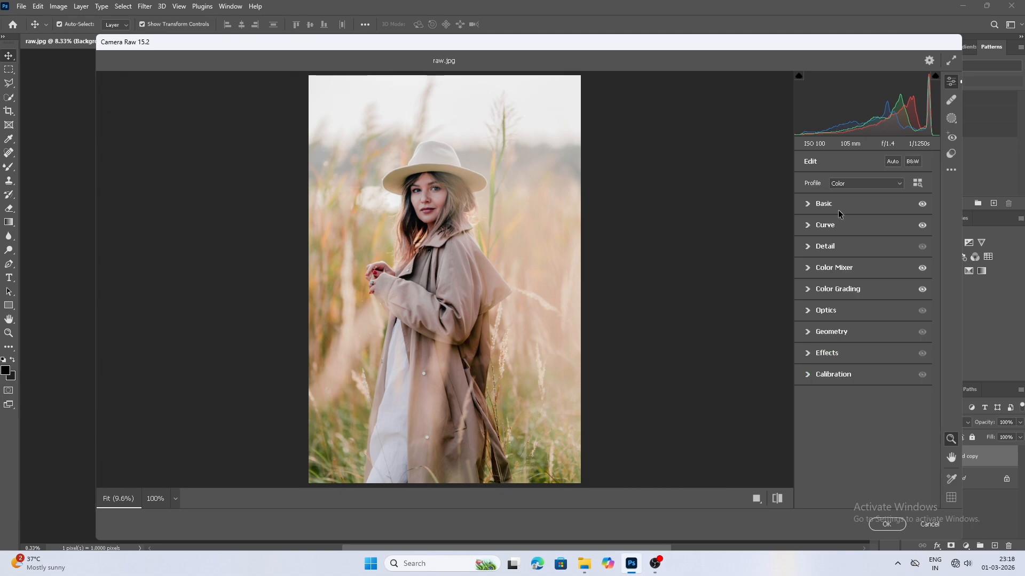
left_click(843, 293)
left_click(843, 206)
Add a slight amount of grain to the photo in the Camera Raw effects
left_click(826, 311)
left_click(827, 312)
left_click(828, 330)
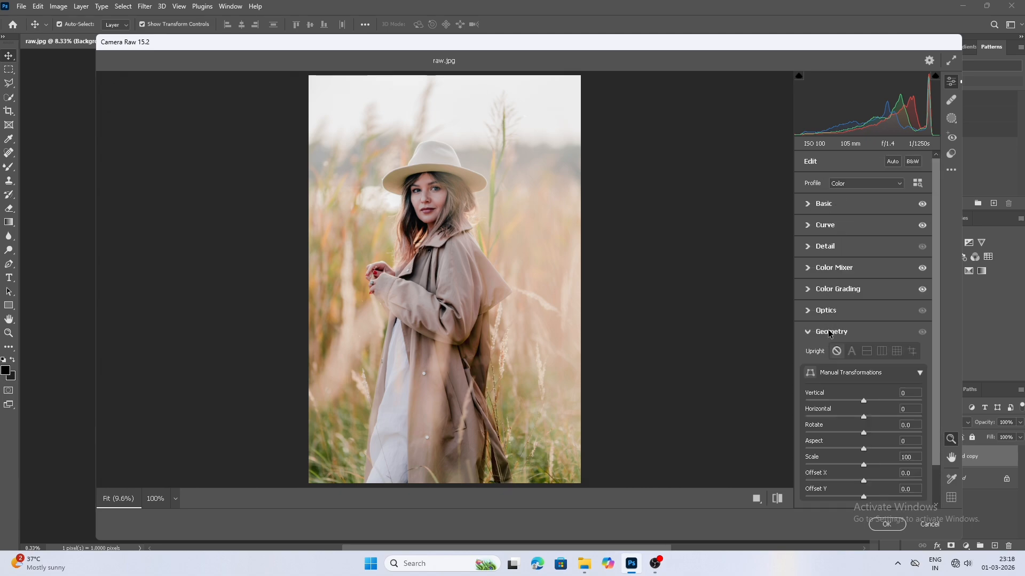
left_click(828, 329)
left_click(828, 350)
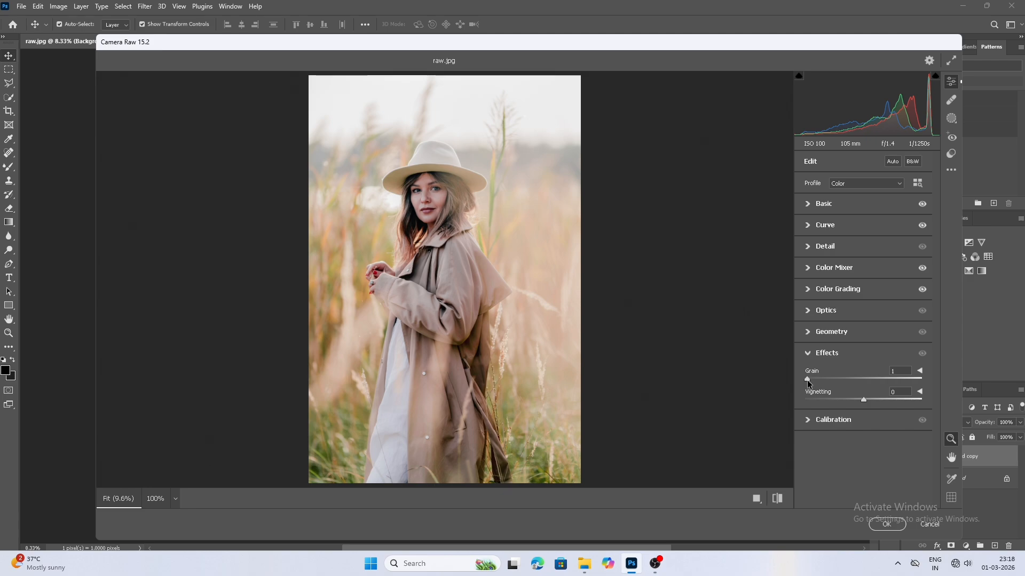
left_click(819, 353)
Calibrate the red primary to hue +17 and saturation +1, green hue to +21, blue hue to -6, and raise blue saturation slightly
left_click(824, 375)
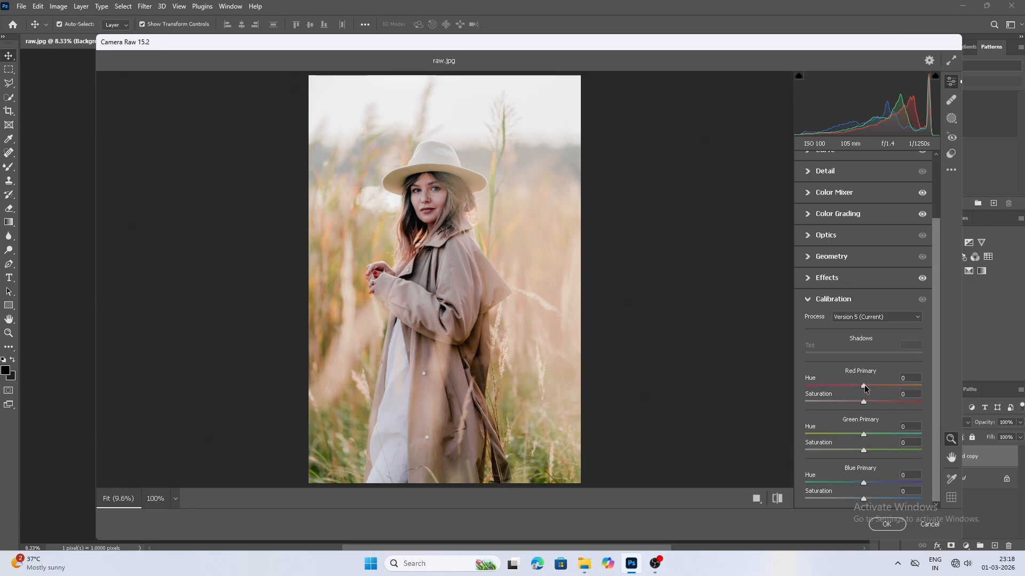
left_click_drag(860, 388, 875, 435)
left_click_drag(856, 483, 858, 484)
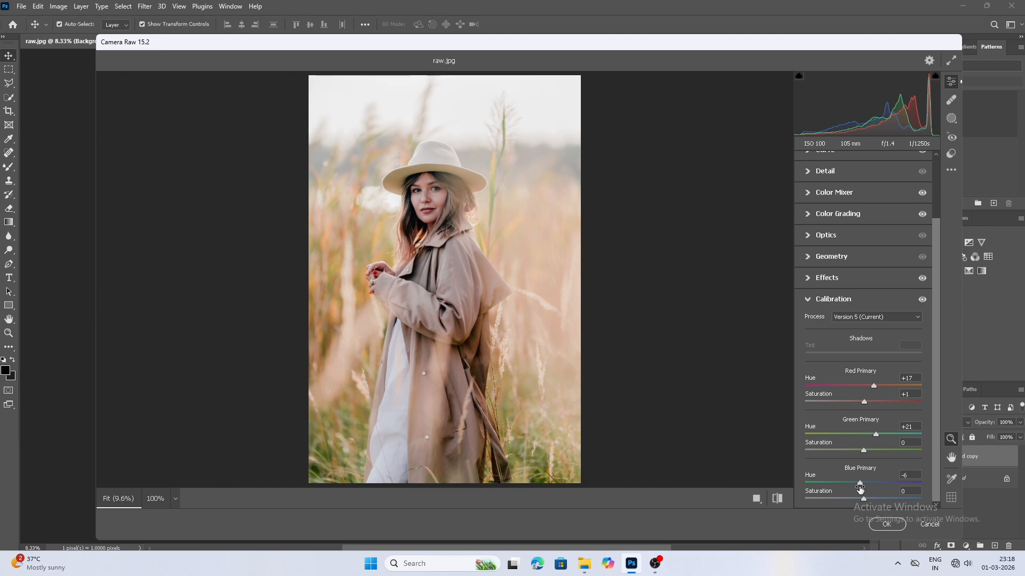
left_click_drag(863, 499, 868, 502)
Create a background mask around the woman and set its texture to -30 and clarity to -14
left_click(952, 118)
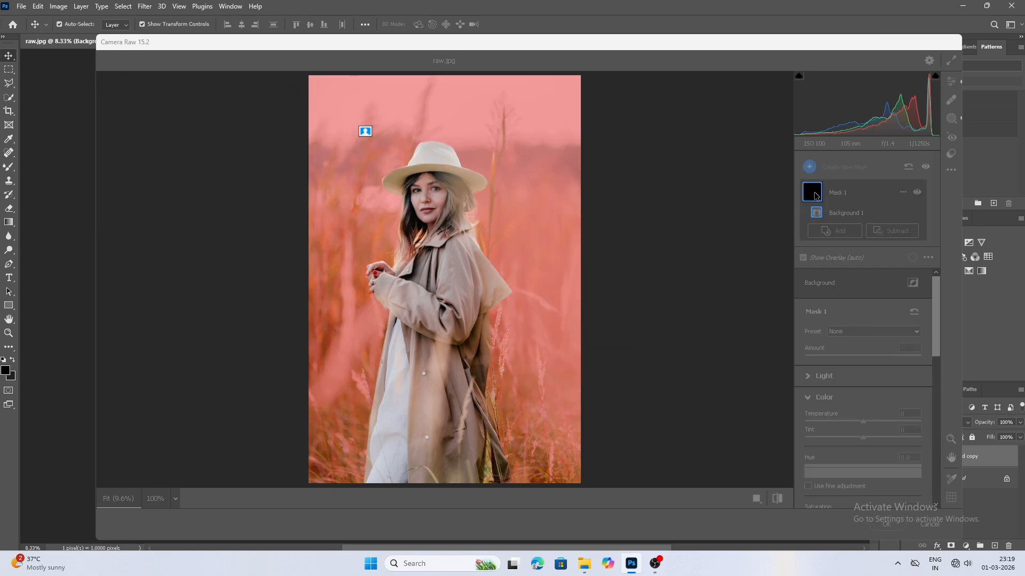
scroll(863, 363, "down", 4)
scroll(863, 362, "down", 5)
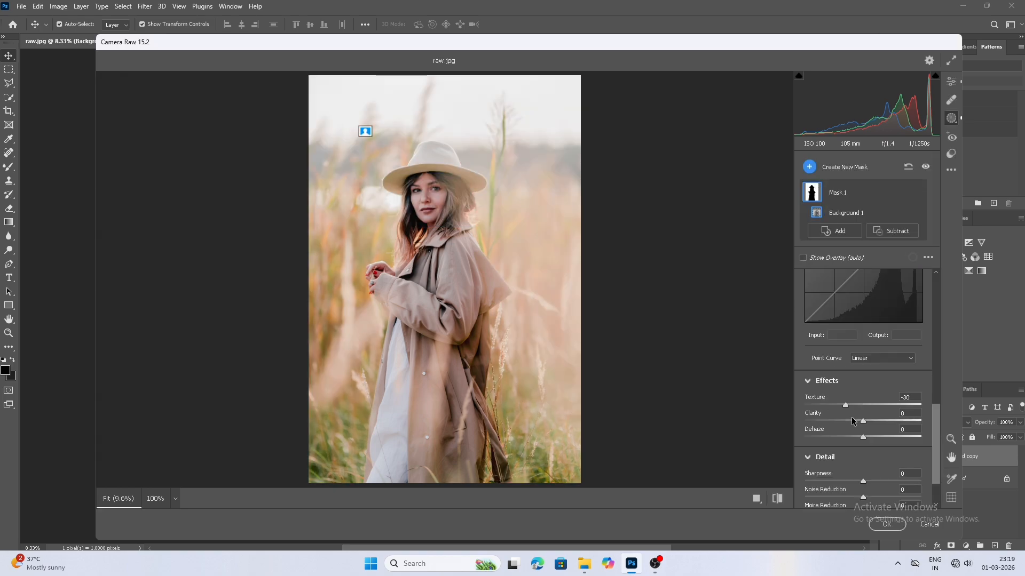
left_click(852, 421)
Darken the masked background's midtones with a curve point at input 134, output 123, and apply the Camera Raw edits
scroll(854, 406, "up", 1)
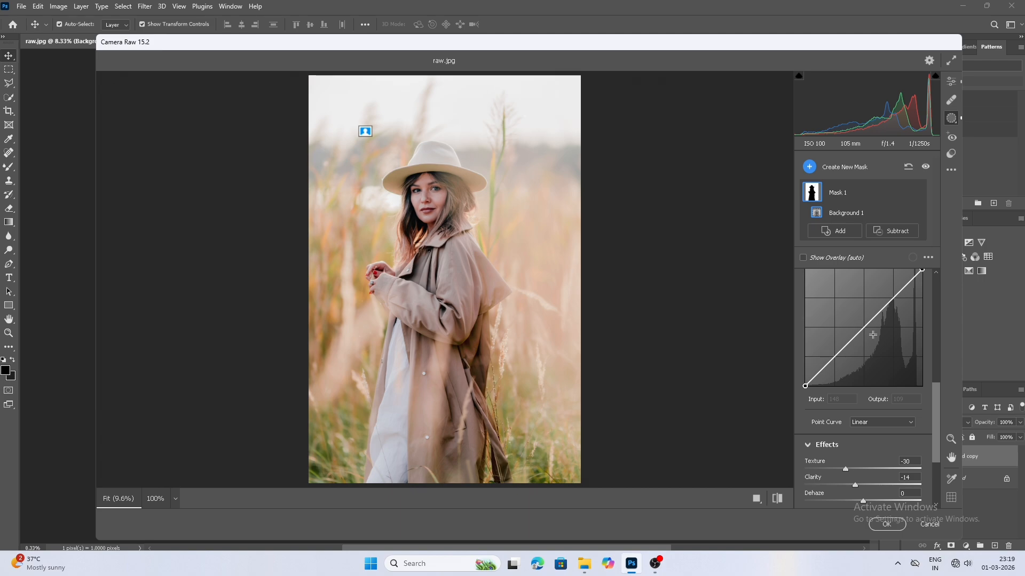
left_click_drag(872, 335, 866, 329)
scroll(866, 329, "down", 2)
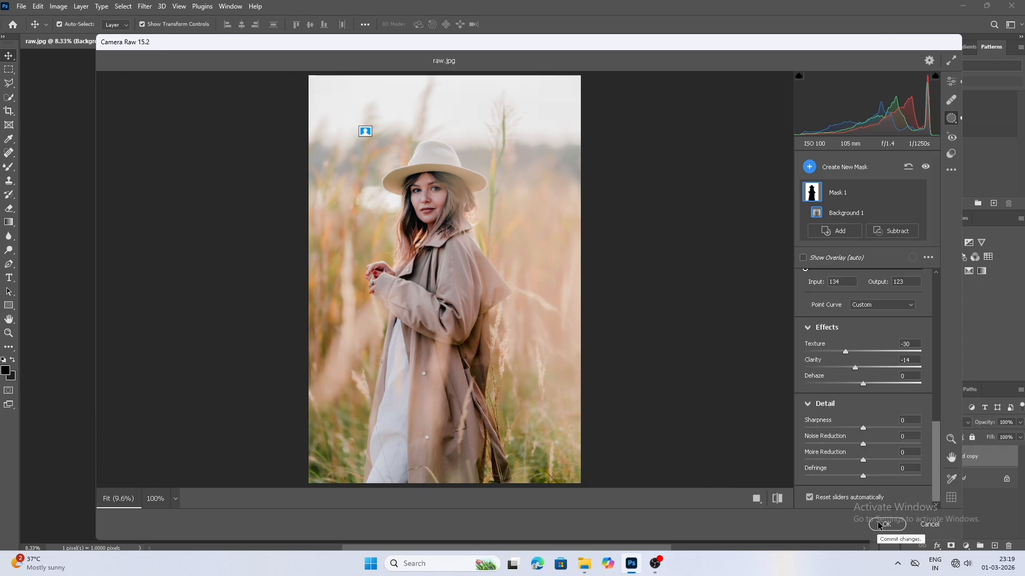
left_click(883, 524)
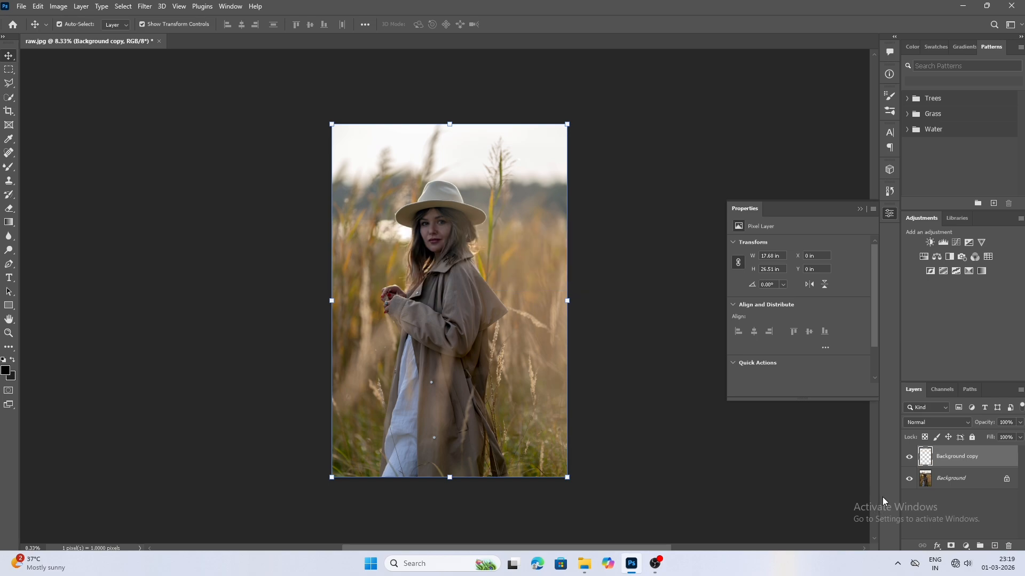
Compare the graded photo with the original by toggling the Background copy layer's visibility
left_click(909, 457)
left_click(910, 457)
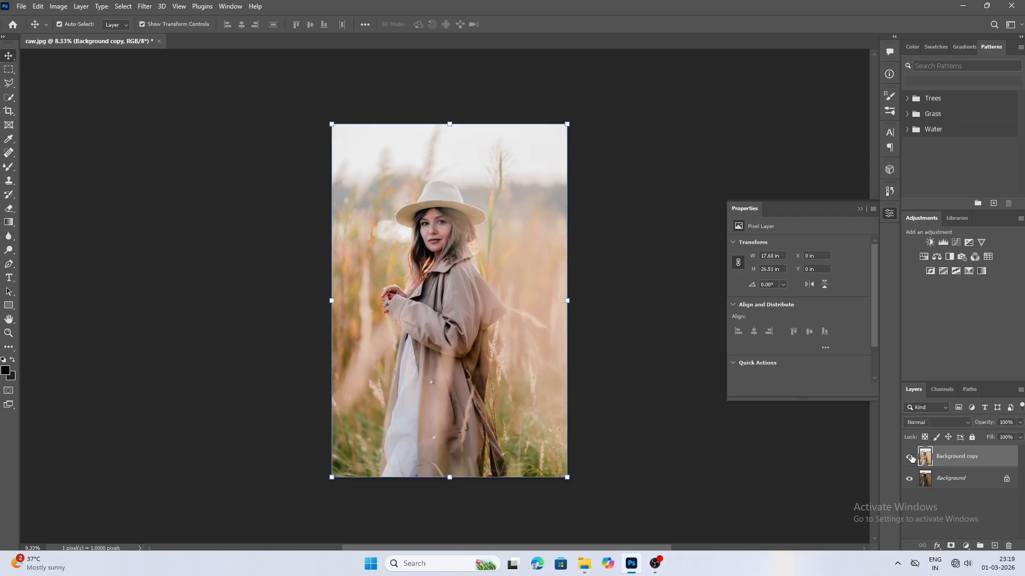
left_click(910, 457)
left_click(909, 457)
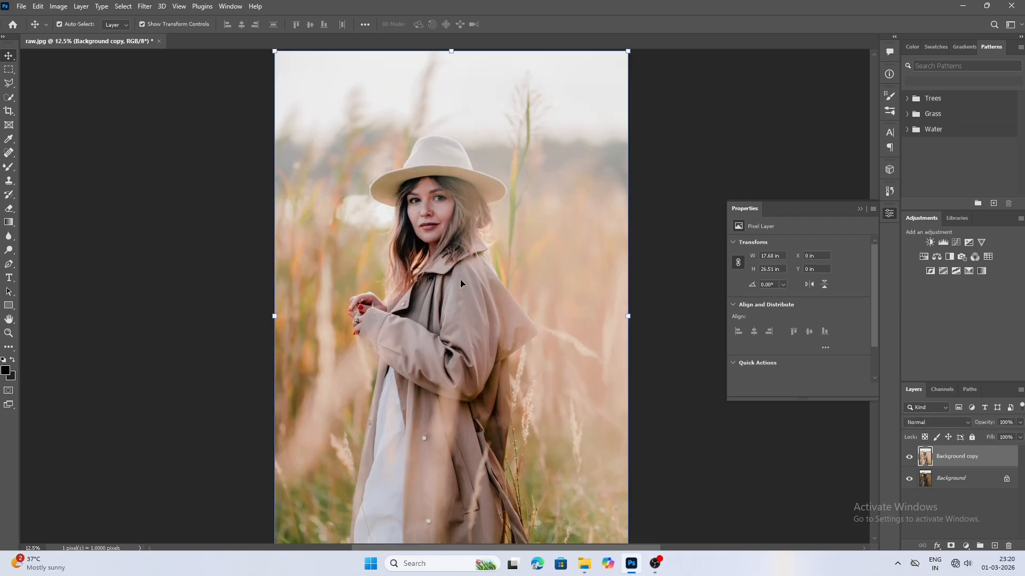
Smooth the skin on the woman's forehead, cheeks and chin with the Mixer Brush at size 150, sampling nearby skin tones
left_click(460, 279, "ctrl")
left_click(438, 203, "ctrl")
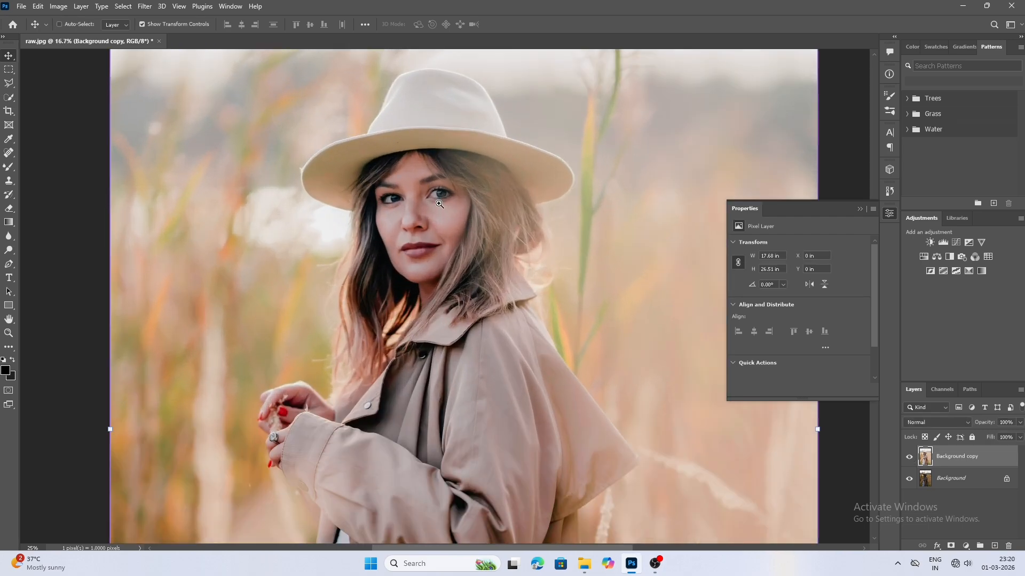
left_click(439, 203, "ctrl")
left_click(439, 203, "ctrl")
left_click(5, 168)
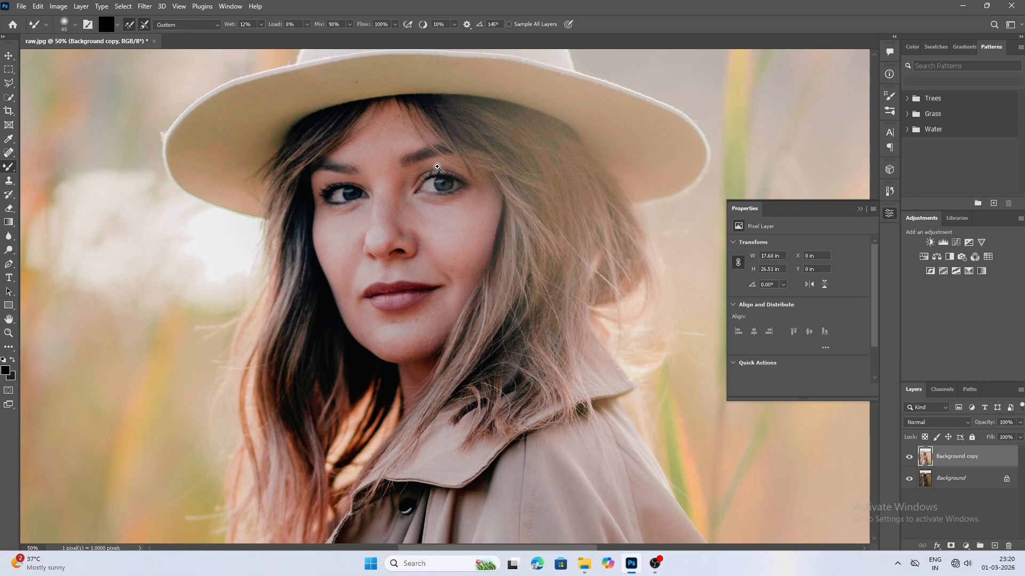
scroll(432, 168, "up", 1)
key("bracketright")
key("bracketright")
key("bracketright")
key("bracketright")
key("bracketright")
key("bracketright")
key("bracketright")
key("bracketright")
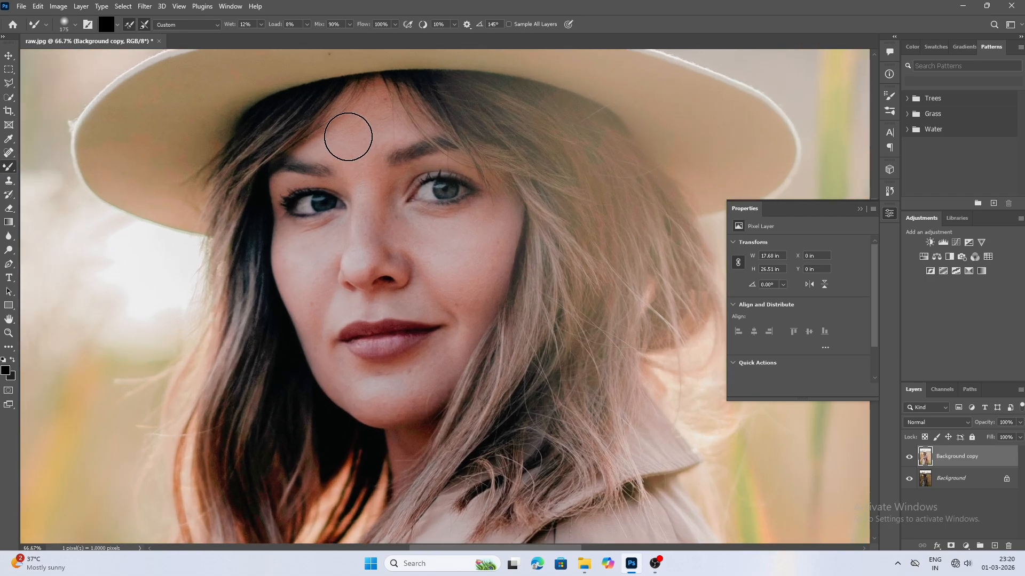
left_click(333, 144, "alt")
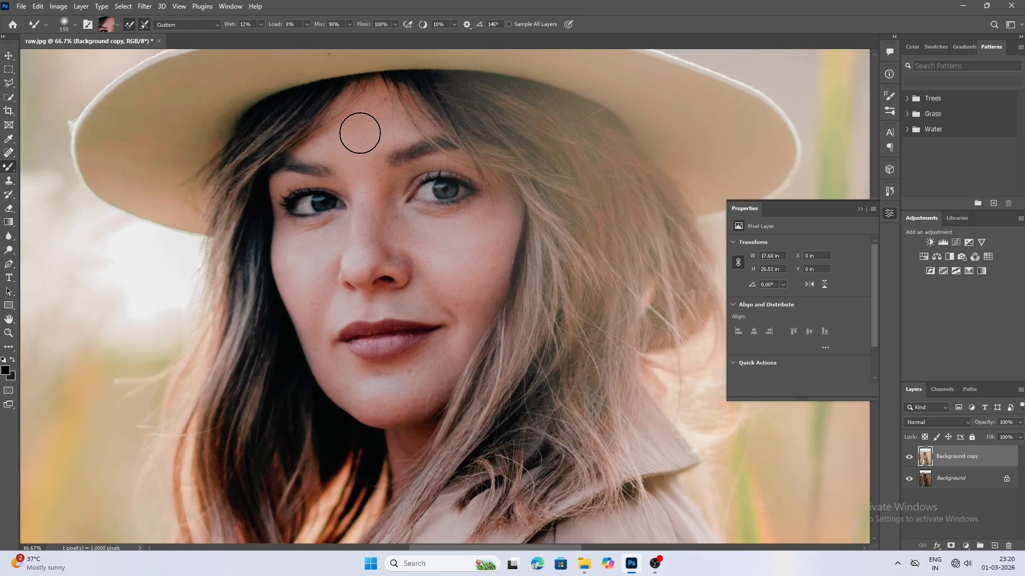
left_click(433, 236, "alt")
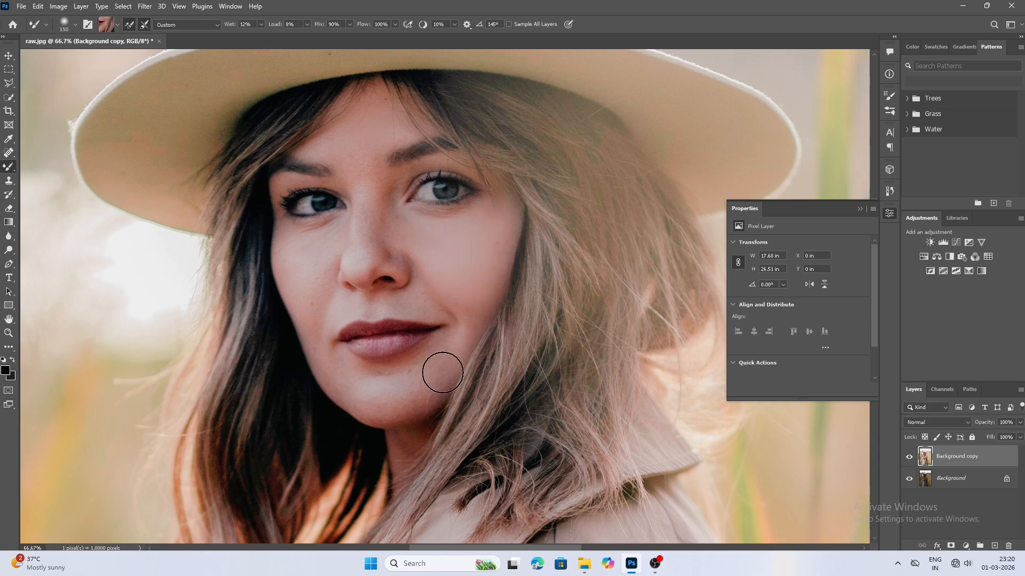
left_click(311, 265, "alt")
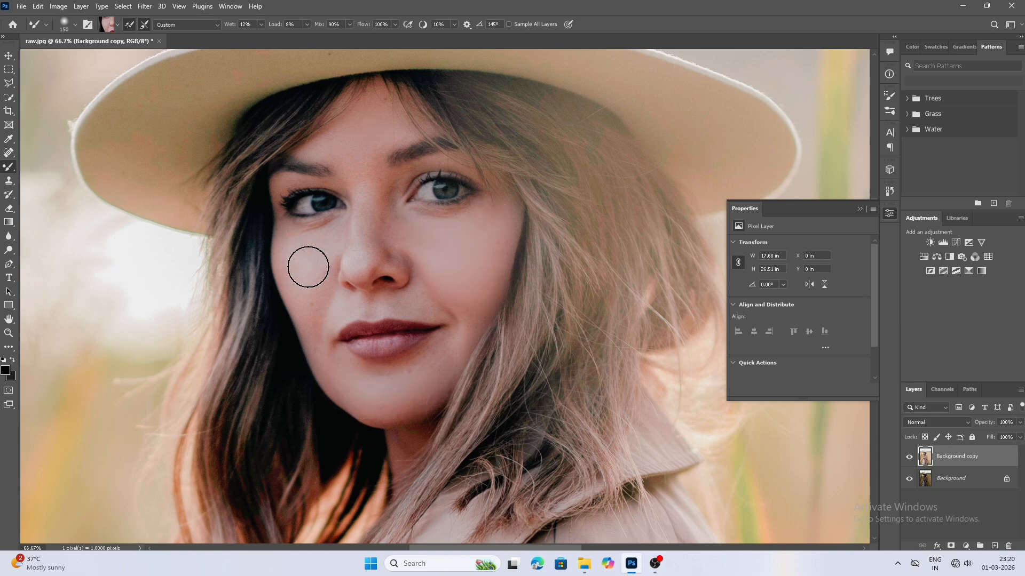
Smooth the skin around the woman's nose with the Mixer Brush reduced to size 80, sampling the nose's skin tone
scroll(382, 243, "up", 1)
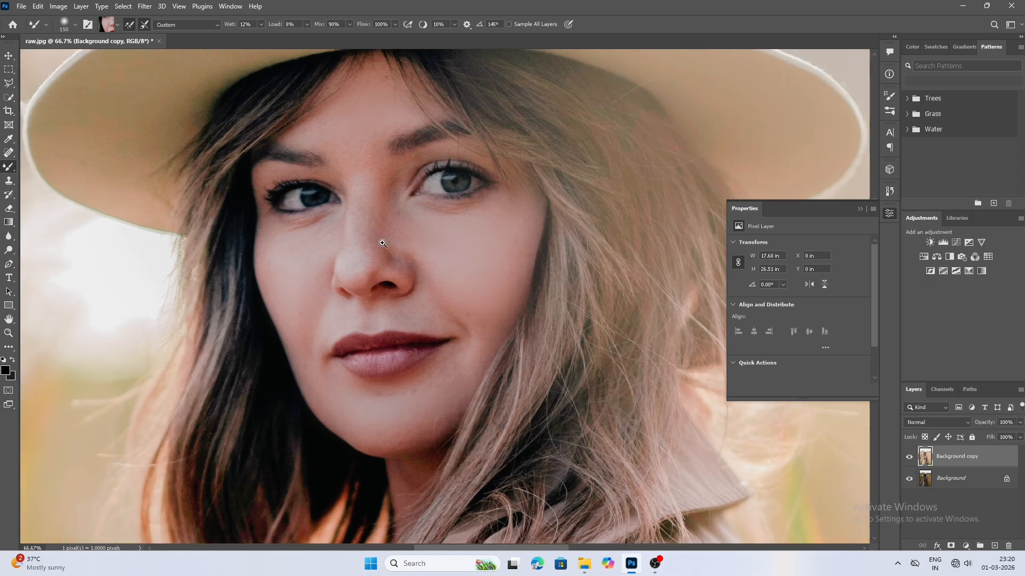
key("bracketleft")
key("bracketleft")
key("bracketleft")
key("bracketleft")
left_click(355, 262, "alt")
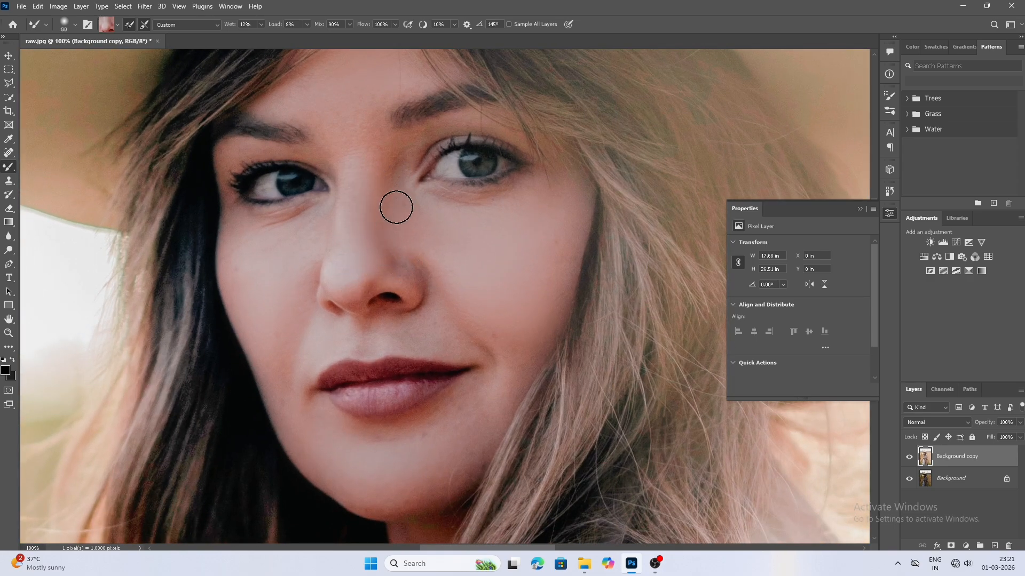
View the whole portrait and compare the retouched version with the original by toggling the Background copy layer's visibility
scroll(422, 224, "down", 3)
scroll(426, 237, "down", 1)
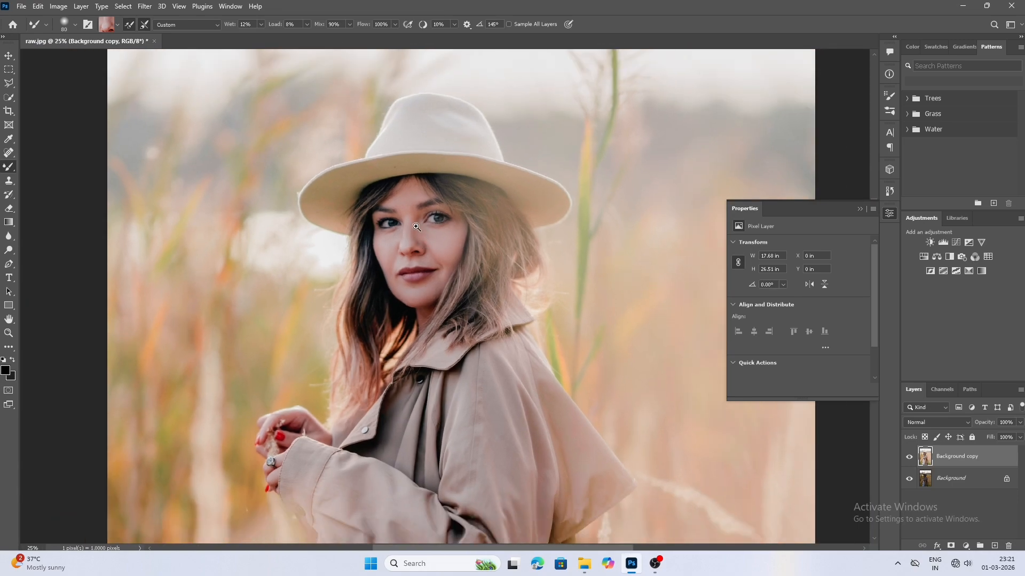
scroll(406, 231, "up", 1)
scroll(405, 280, "down", 3)
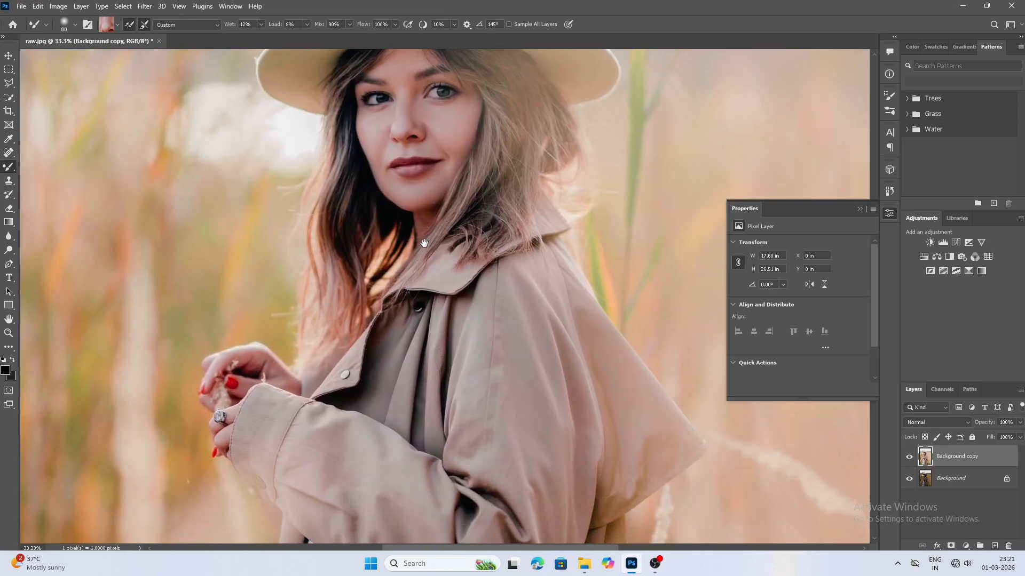
scroll(419, 230, "down", 3)
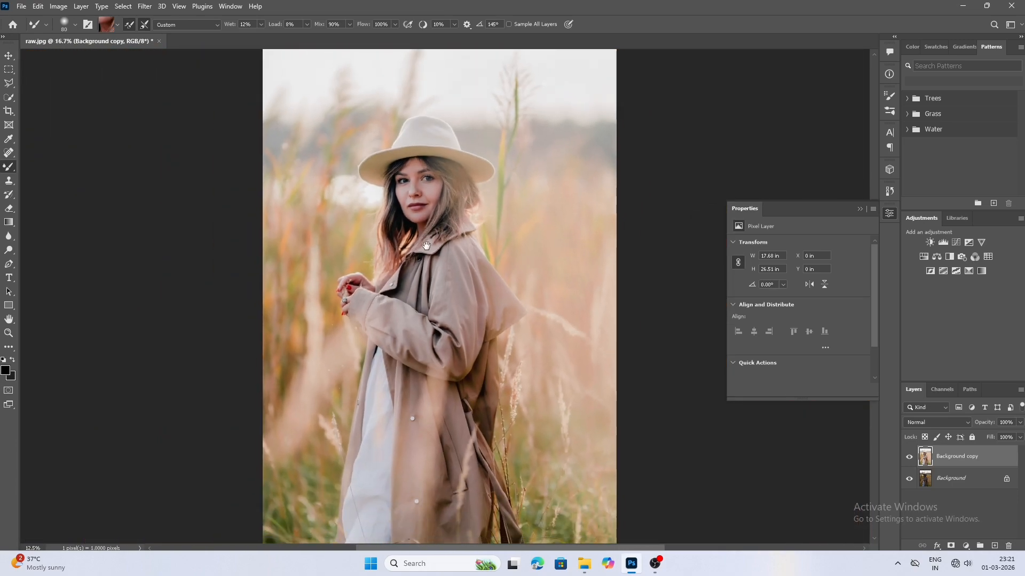
left_click(908, 458)
left_click(908, 458)
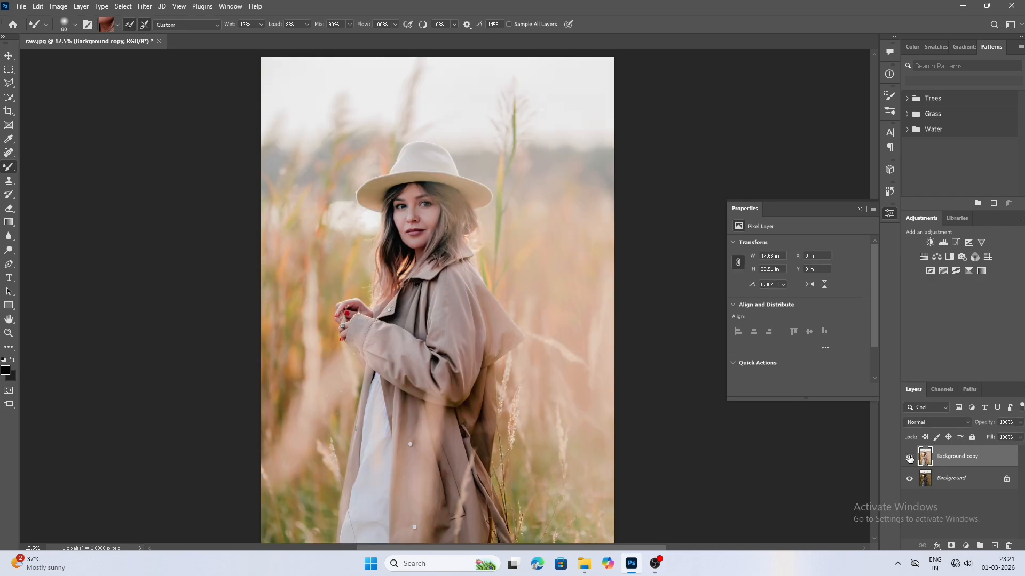
left_click(910, 458)
left_click(909, 457)
Add a Selective Color adjustment layer and set the Blacks range to black +5 and yellow -3
left_click(965, 546)
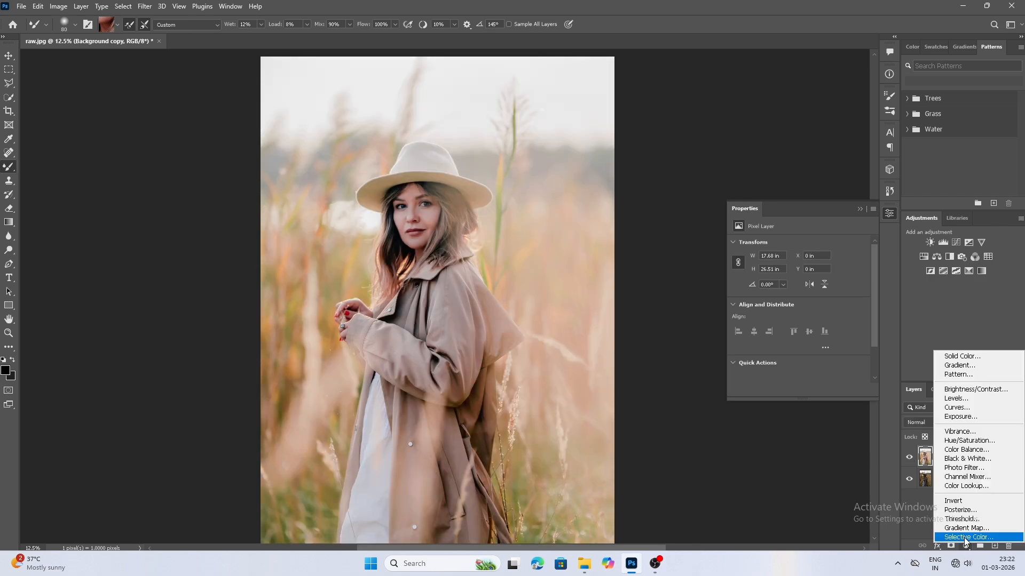
left_click(942, 488)
left_click(801, 340)
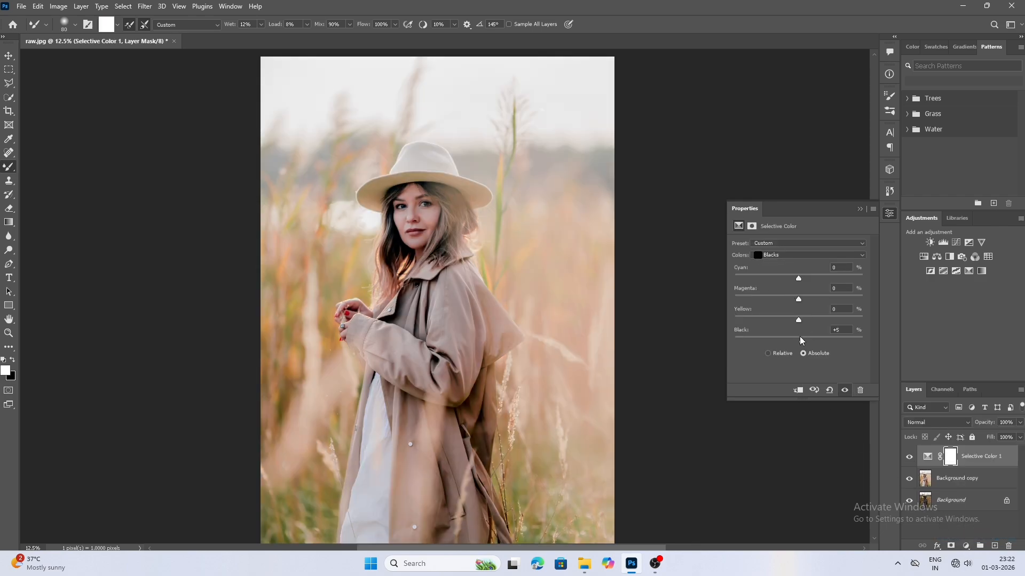
left_click(796, 300)
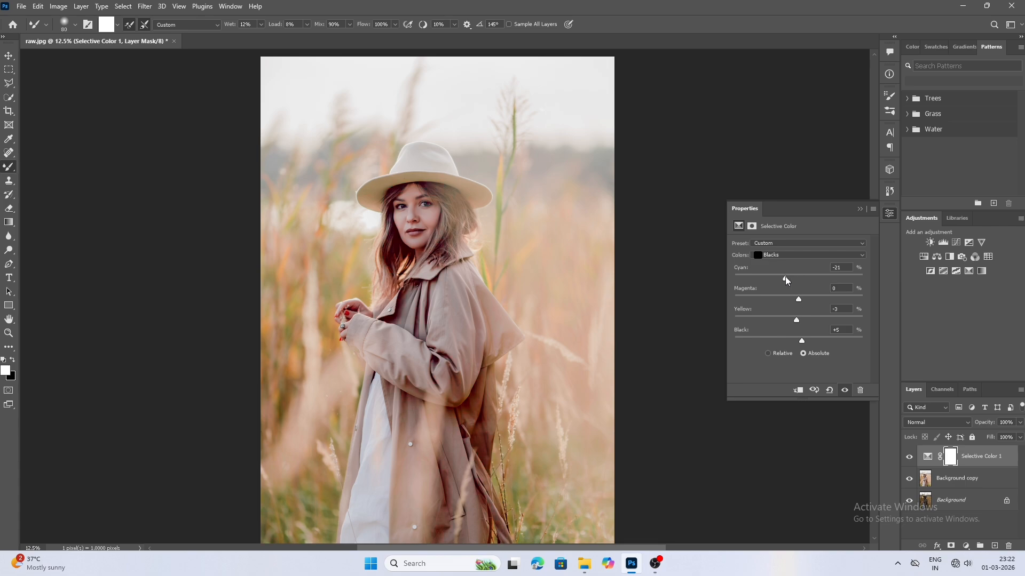
Adjust the Neutrals range in Selective Color to black -4 and yellow -2, and lower its magenta slightly
left_click(773, 254)
left_click(776, 324)
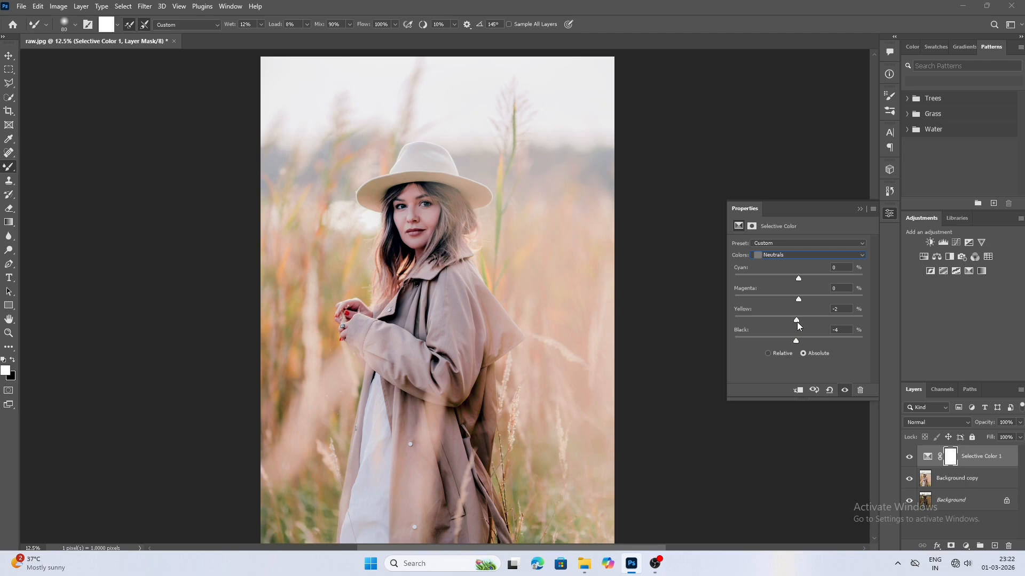
left_click_drag(798, 299, 795, 300)
Set the Whites range to black +6 and yellow about -4, lower its magenta slightly, and merge the Selective Color layer into Background copy
left_click(796, 255)
left_click(798, 314)
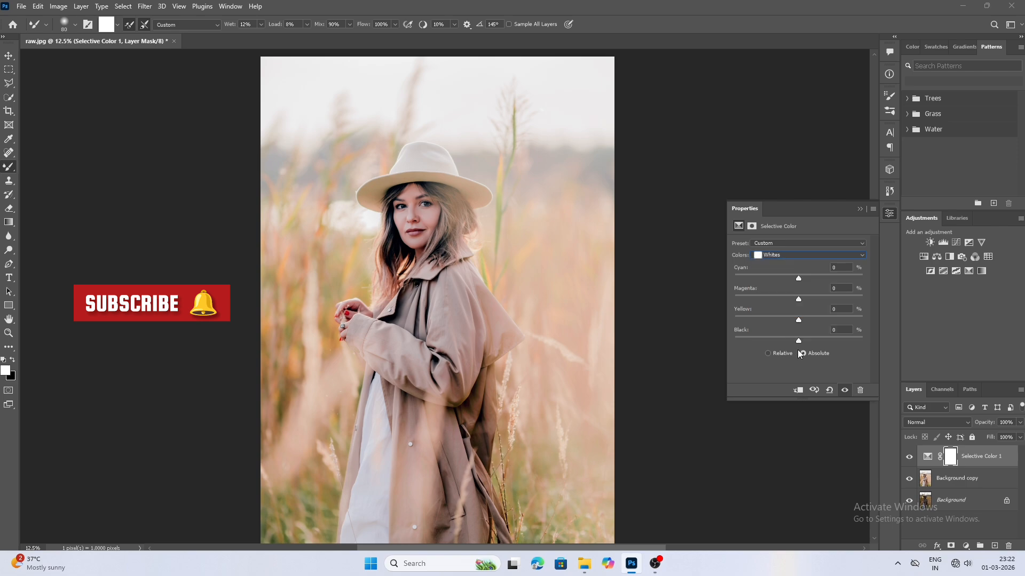
left_click_drag(798, 341, 802, 341)
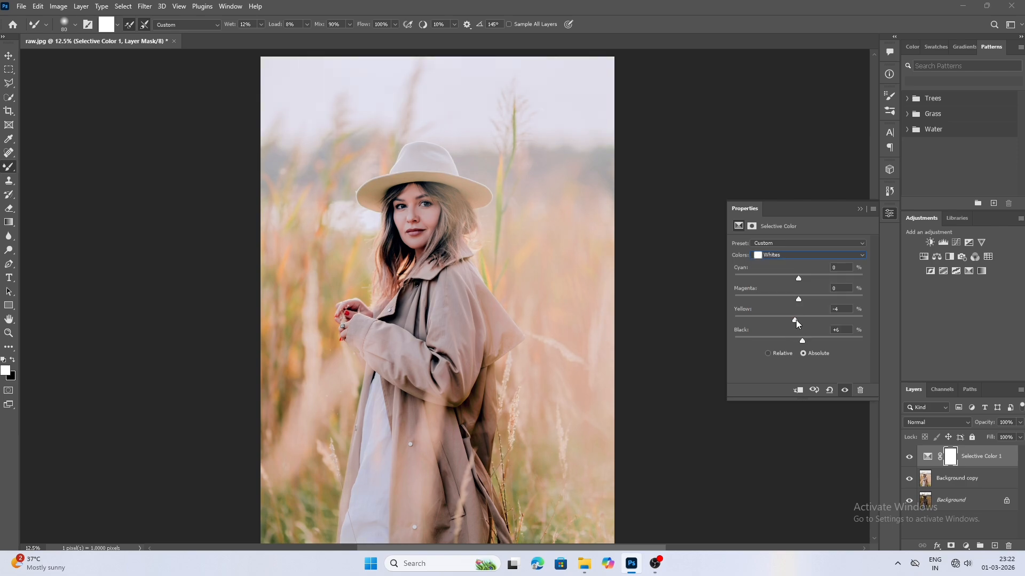
left_click_drag(798, 299, 795, 300)
right_click(985, 454)
left_click(899, 415)
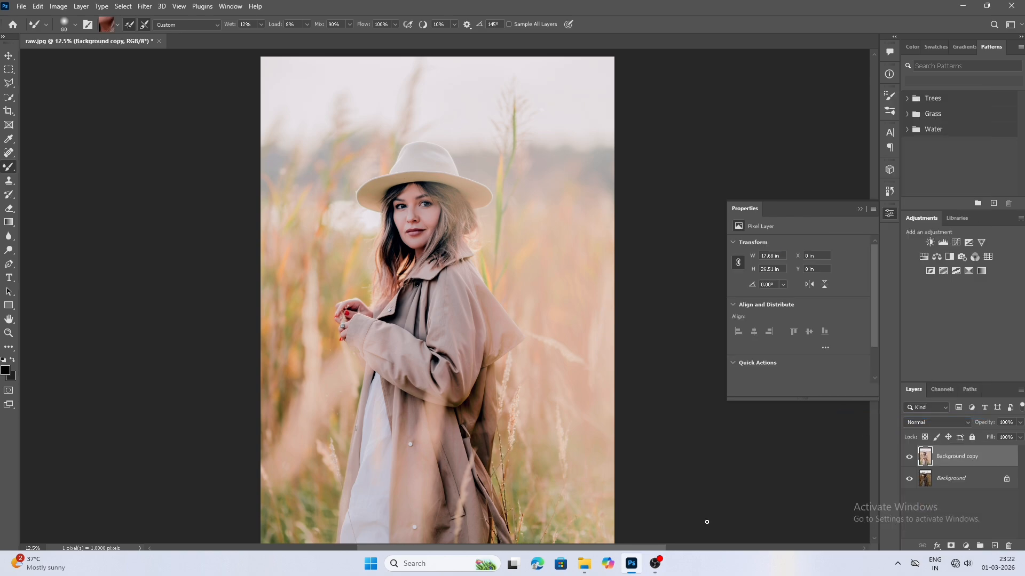
Compare the finished color grade with the unedited photo by hiding and showing the Background copy layer
left_click(910, 458)
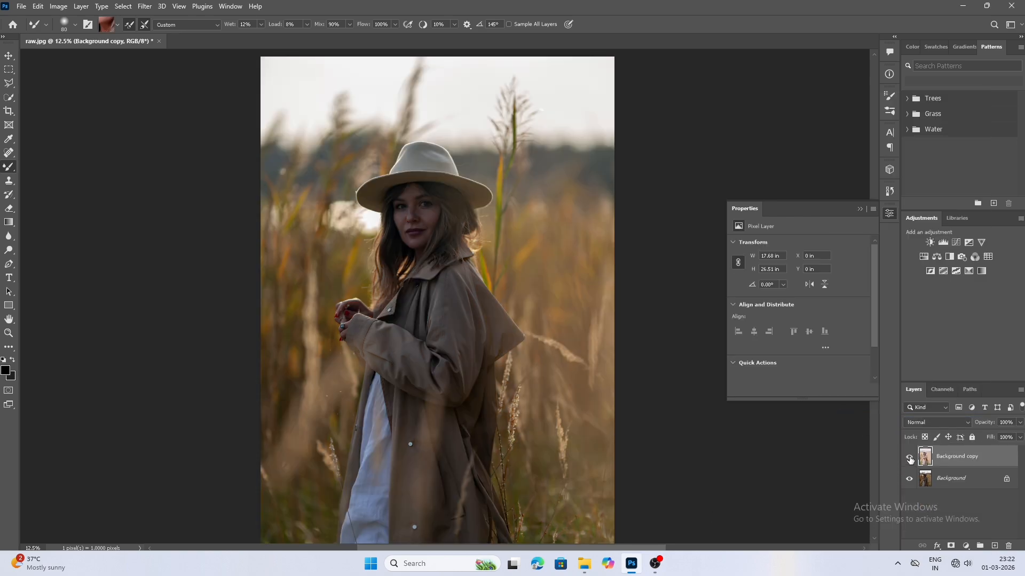
left_click(909, 458)
left_click(909, 458)
left_click(909, 458)
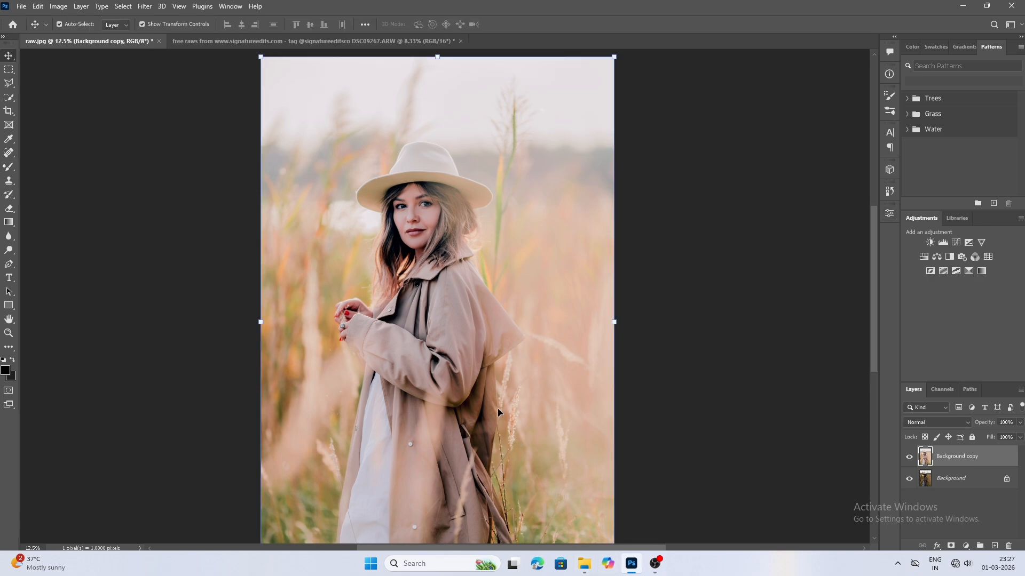
Duplicate the Background layer in the second portrait, DSC09267.ARW, and open the copy in the Camera Raw filter
left_click(216, 41)
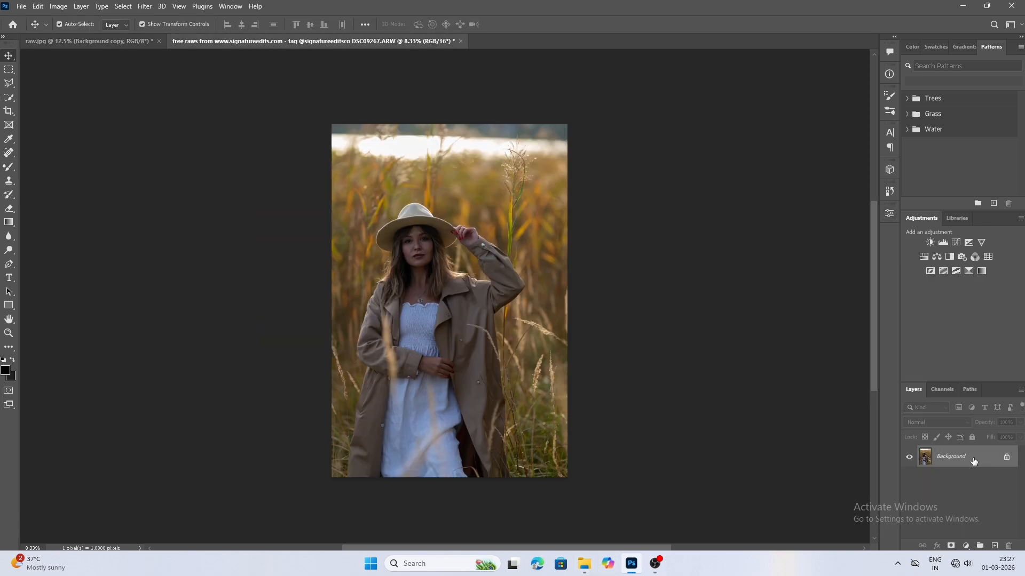
left_click_drag(974, 461, 994, 545)
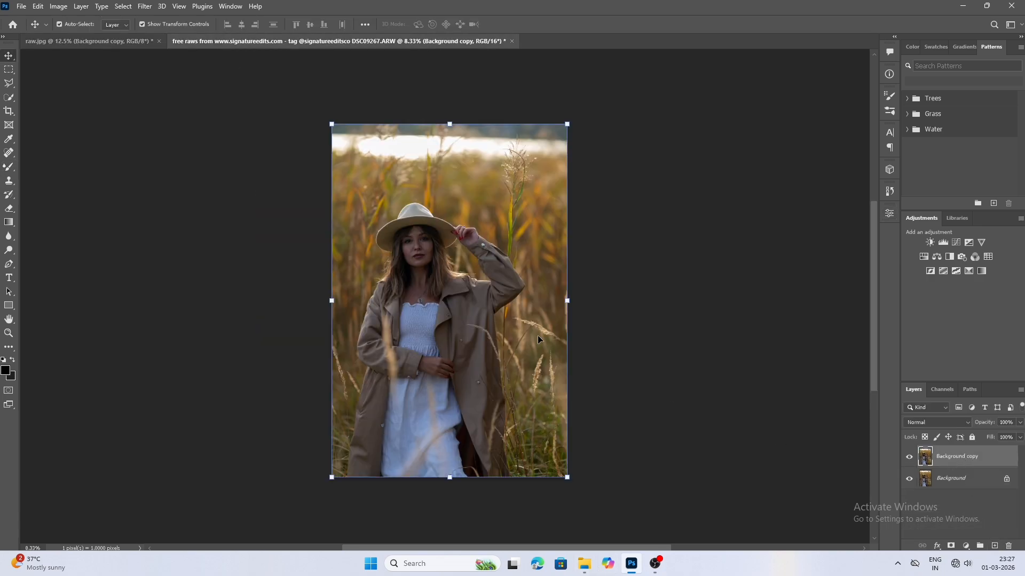
left_click(144, 6)
left_click(171, 90)
Load the saved Camera Raw settings file onto the second portrait
left_click(951, 169)
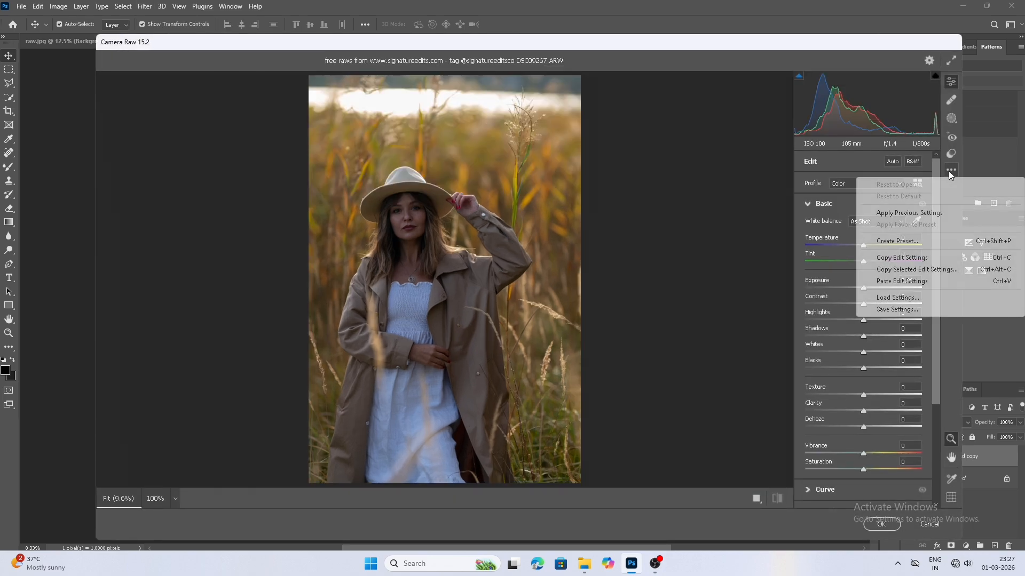
left_click(918, 302)
double_click(315, 155)
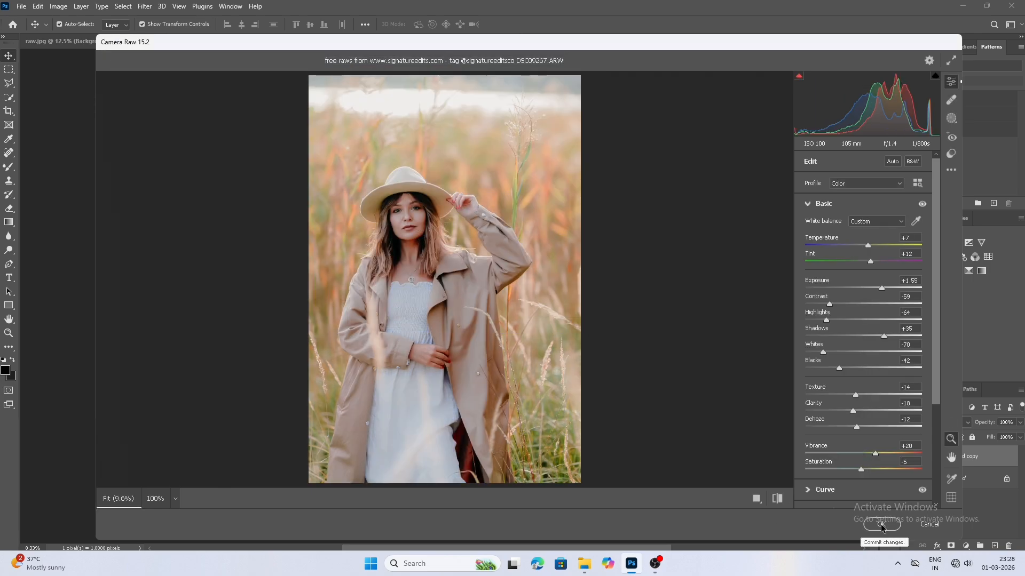
Compare the before and after views of the second portrait and apply the Camera Raw edits
left_click(777, 499)
left_click(777, 500)
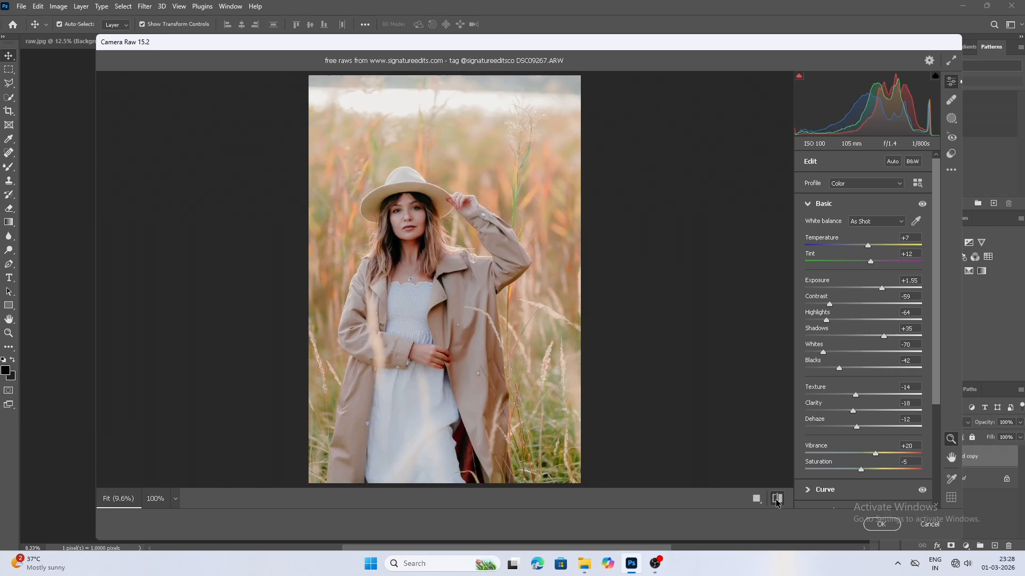
left_click(777, 499)
left_click(776, 499)
left_click(882, 525)
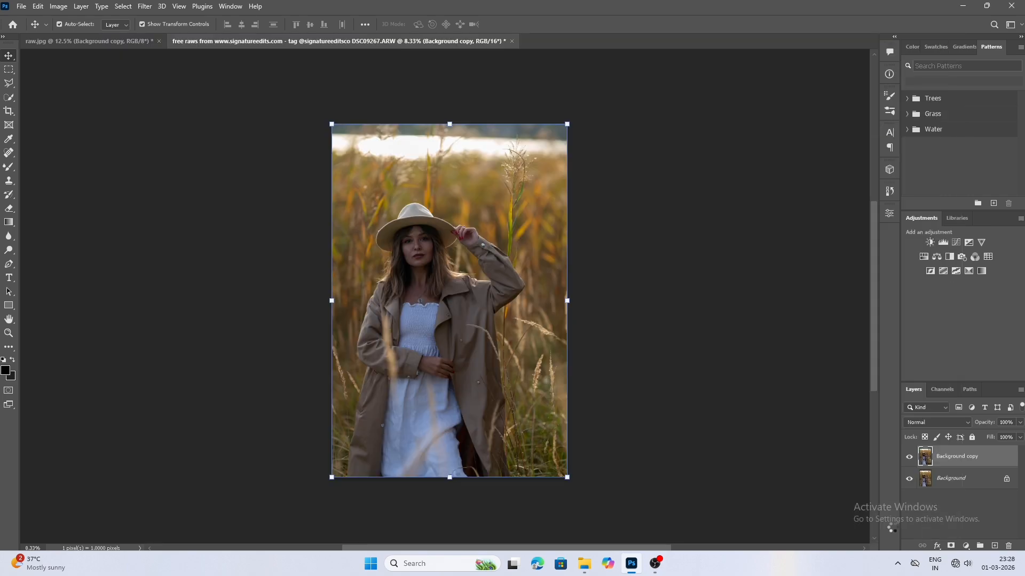